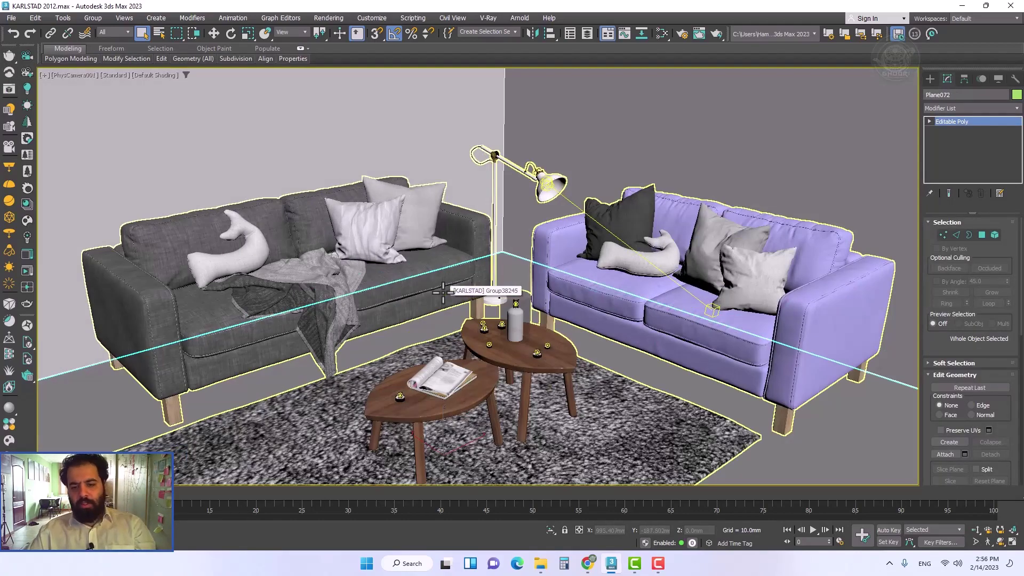
- Check the background, lighting and exposure control settings of the scene's environment
key(8)
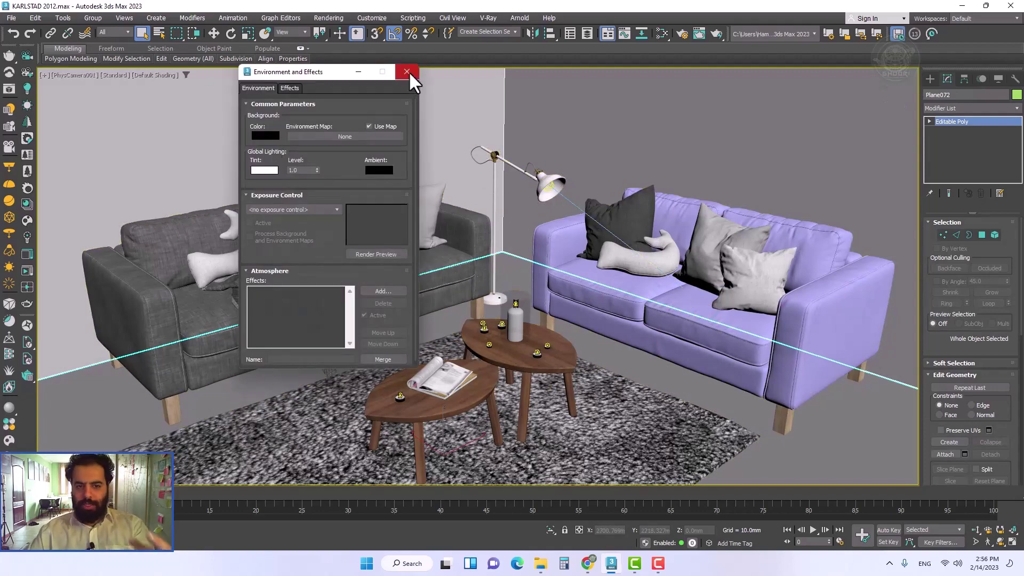
click(408, 75)
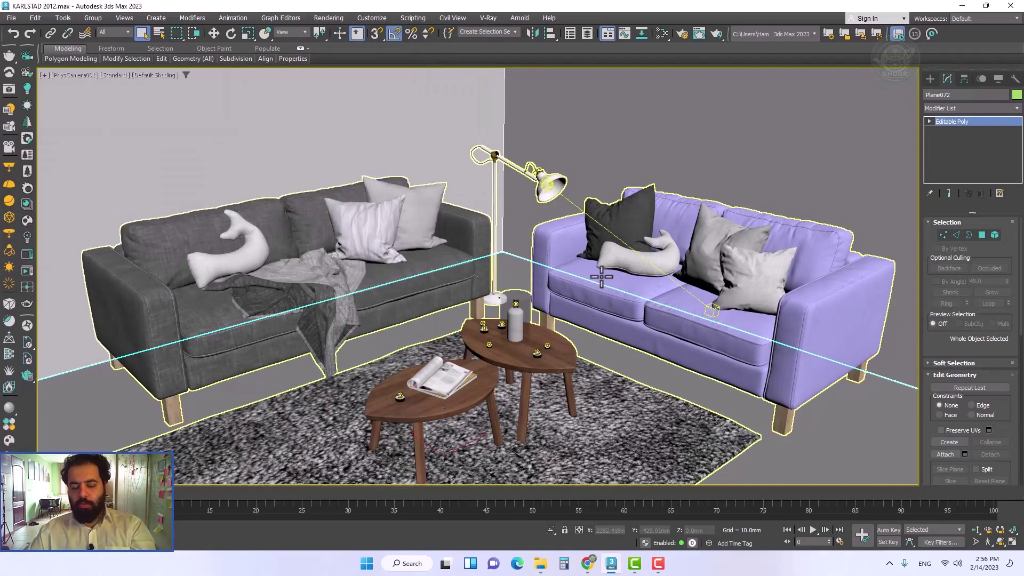
click(716, 34)
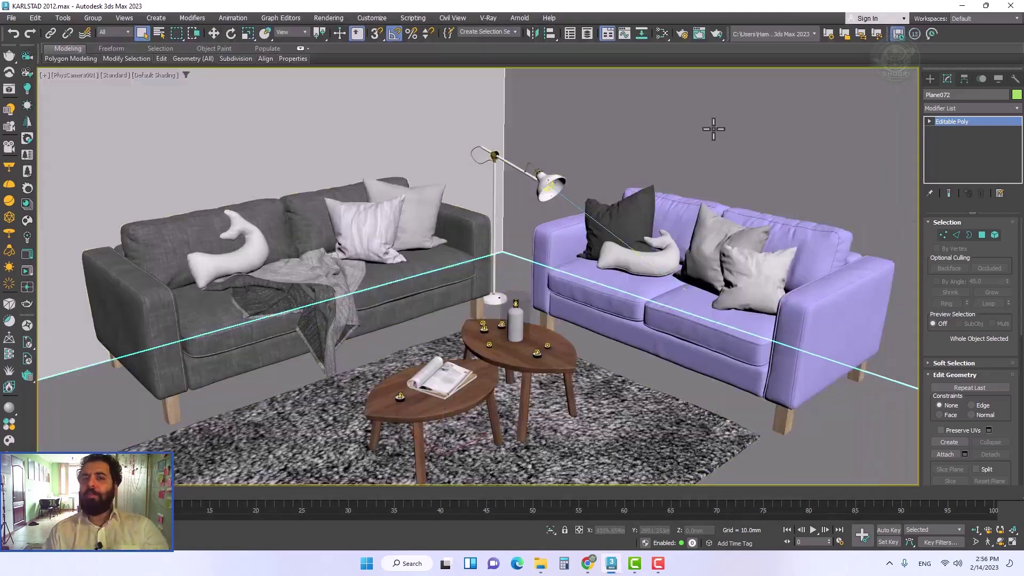
- Bring up the render elements in Render Setup and select the VRayLightMix element
click(682, 34)
click(689, 165)
click(532, 201)
scroll(571, 207, down, 2)
click(552, 235)
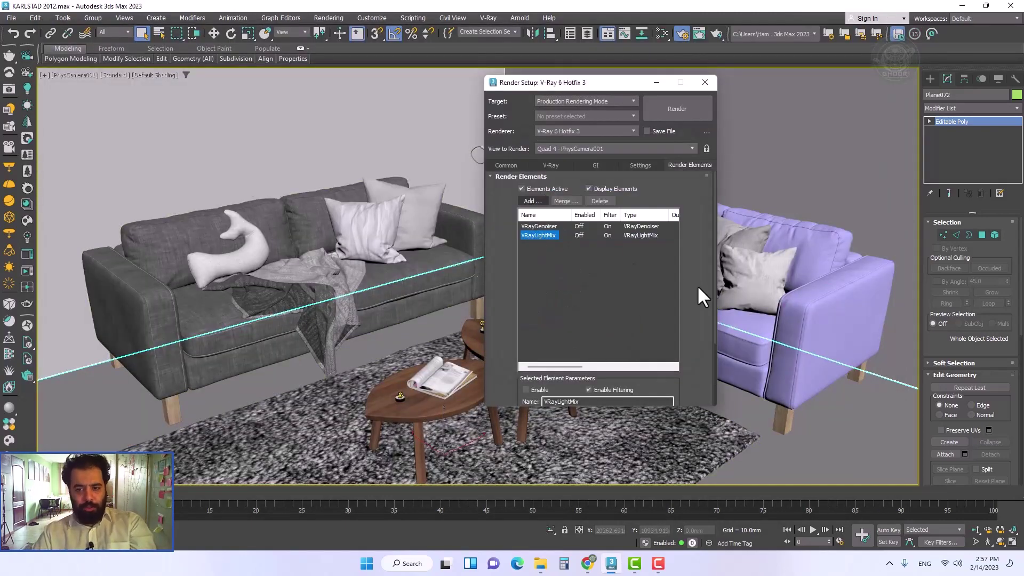
- Set the denoising engine of the VRayDenoiser element to NVIDIA AI denoiser
scroll(694, 283, down, 5)
click(613, 327)
click(617, 347)
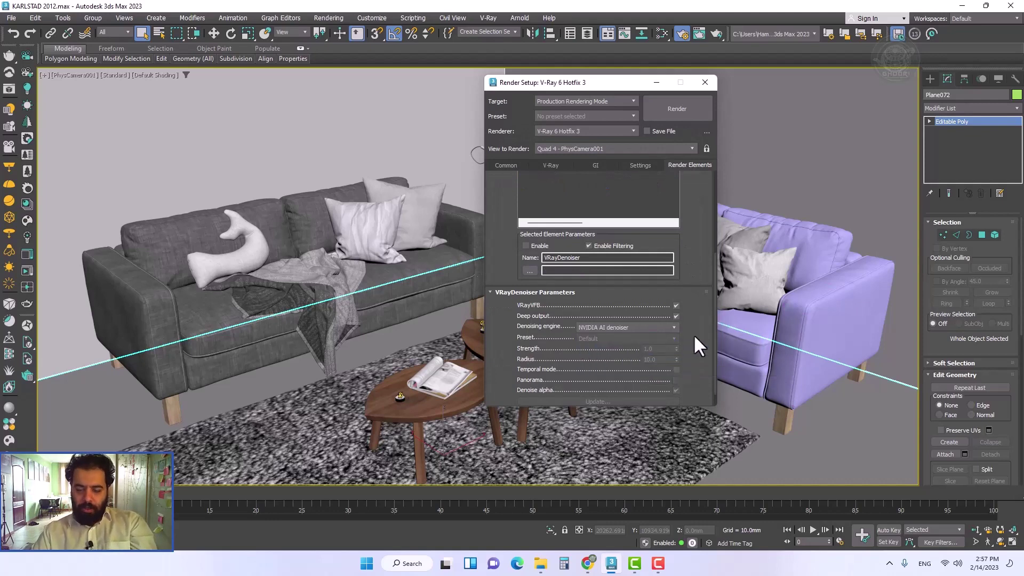
- Try Individual lights and Instanced lights as the grouping mode of the VRayLightMix element
scroll(690, 314, up, 5)
scroll(681, 284, down, 3)
click(625, 384)
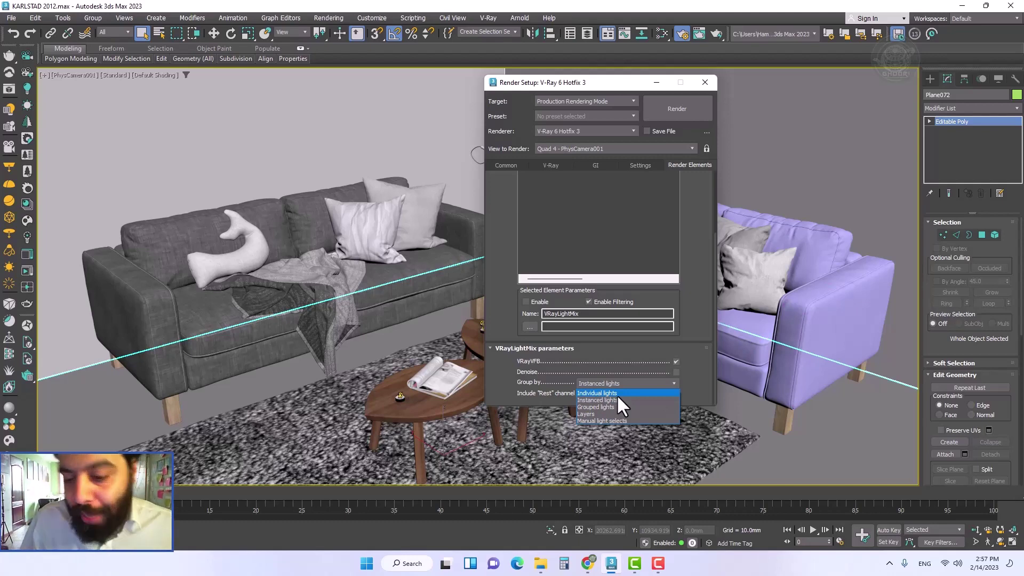
click(507, 402)
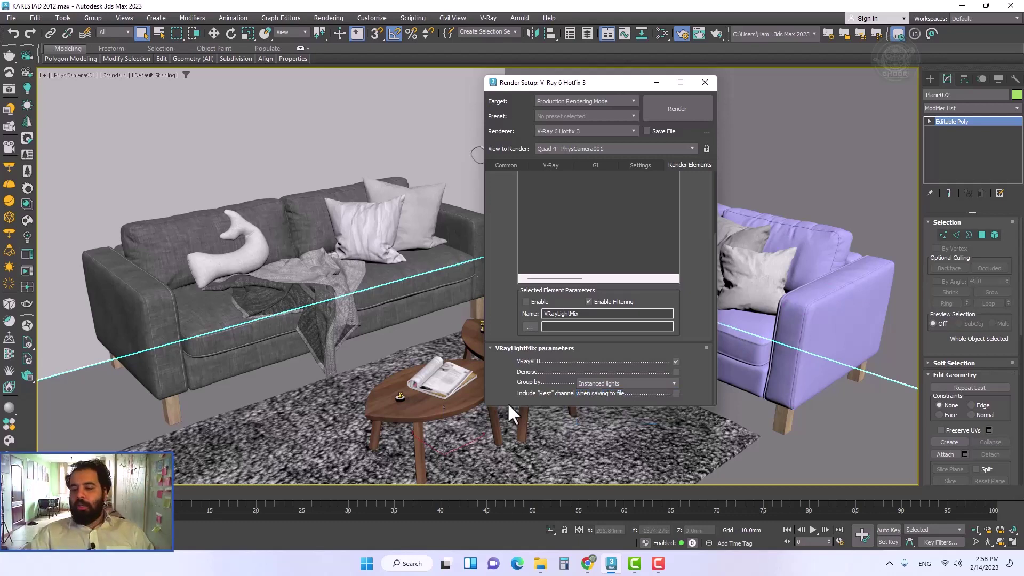
click(621, 383)
click(625, 393)
click(633, 383)
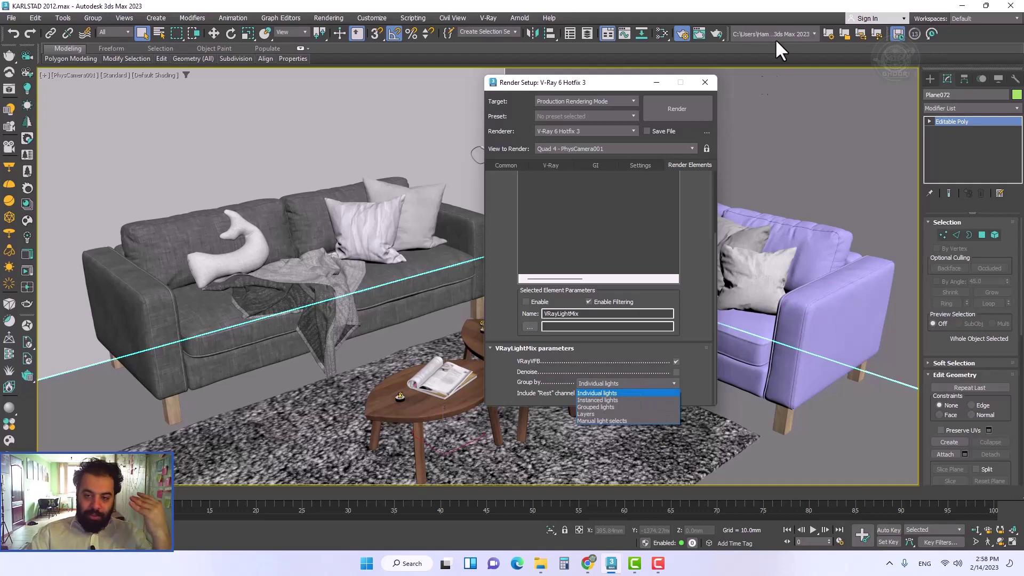
click(620, 400)
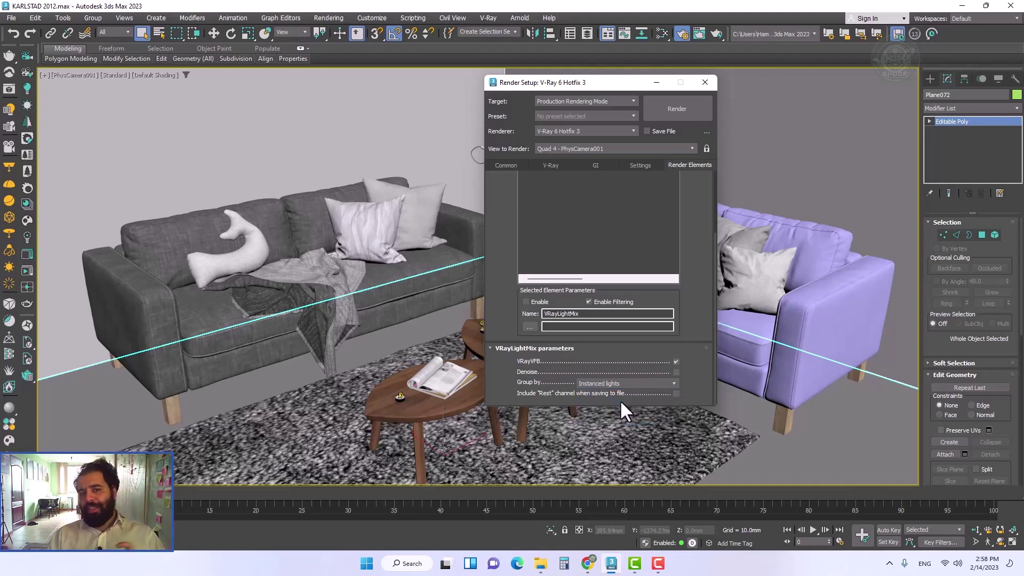
- Group the VRayLightMix lights by Layers and show the LightMix source controls in the frame buffer
click(621, 383)
click(613, 414)
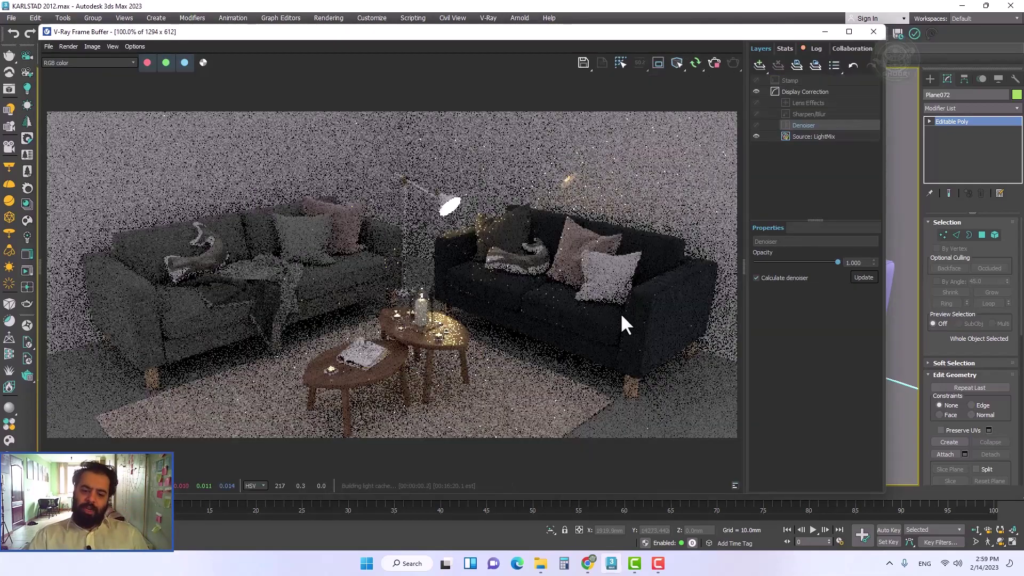
click(813, 136)
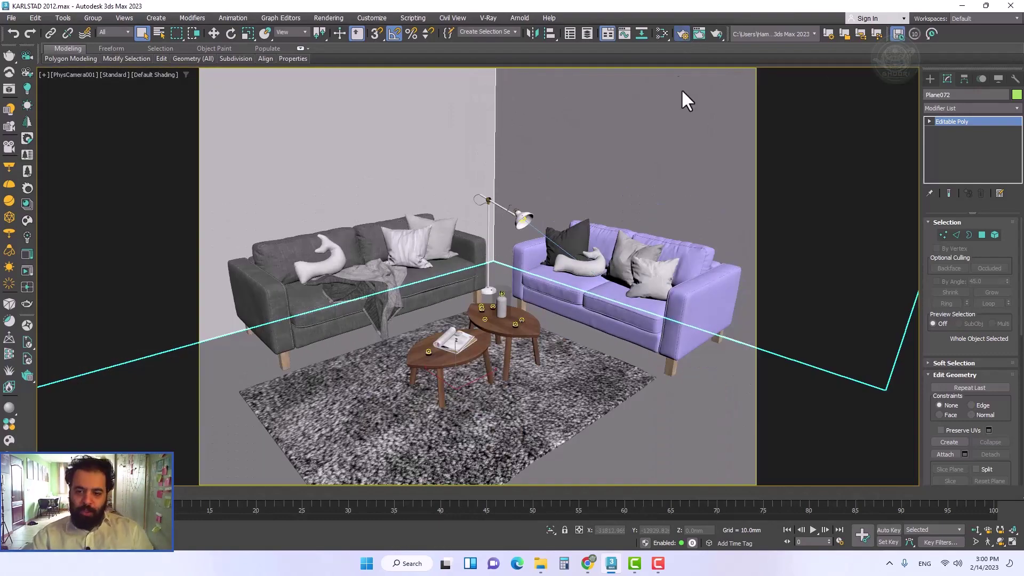
- Set the render output size to 600 wide by 800 high
click(682, 33)
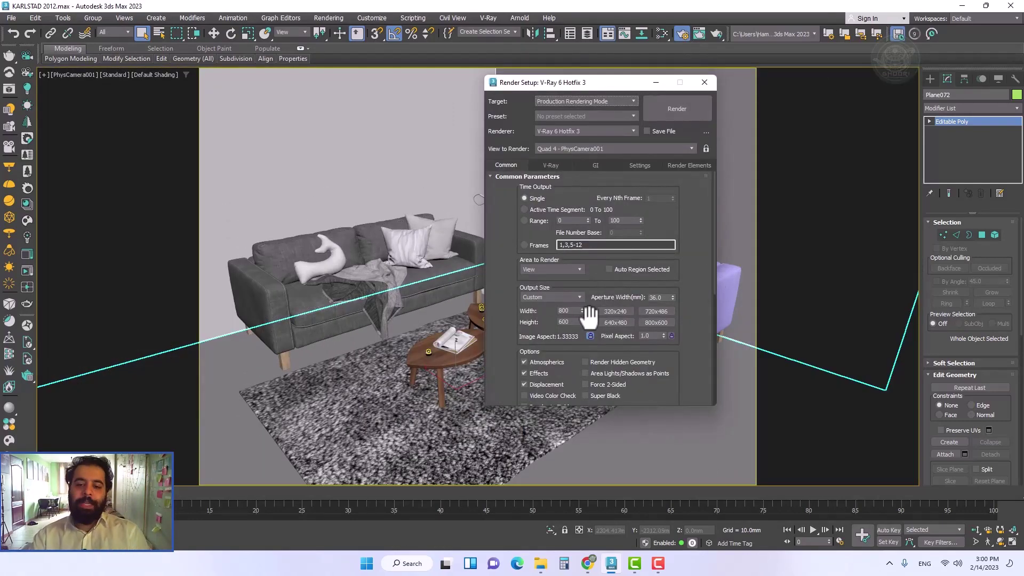
click(613, 311)
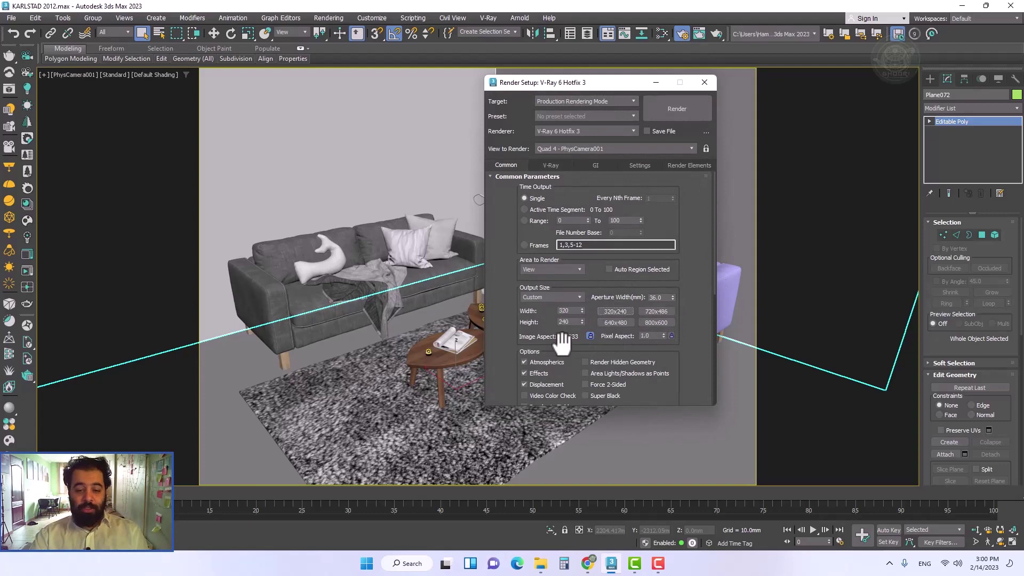
drag(582, 310, 582, 312)
double_click(566, 321)
text(800)
double_click(565, 310)
text(600)
key(Tab)
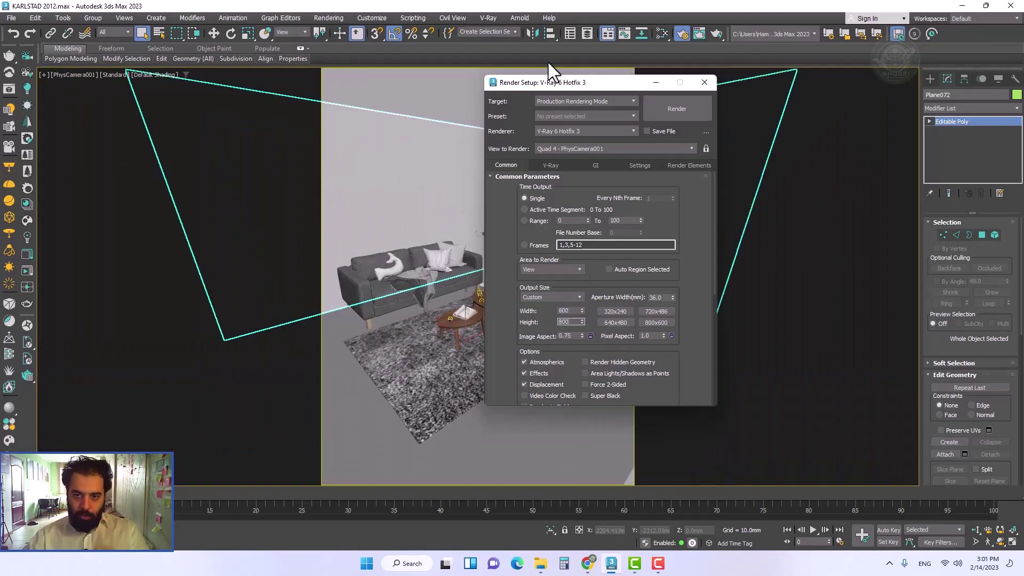
- Widen the camera's field of view slightly and lock the output's image aspect ratio
drag(556, 83, 745, 94)
click(975, 541)
drag(491, 160, 492, 190)
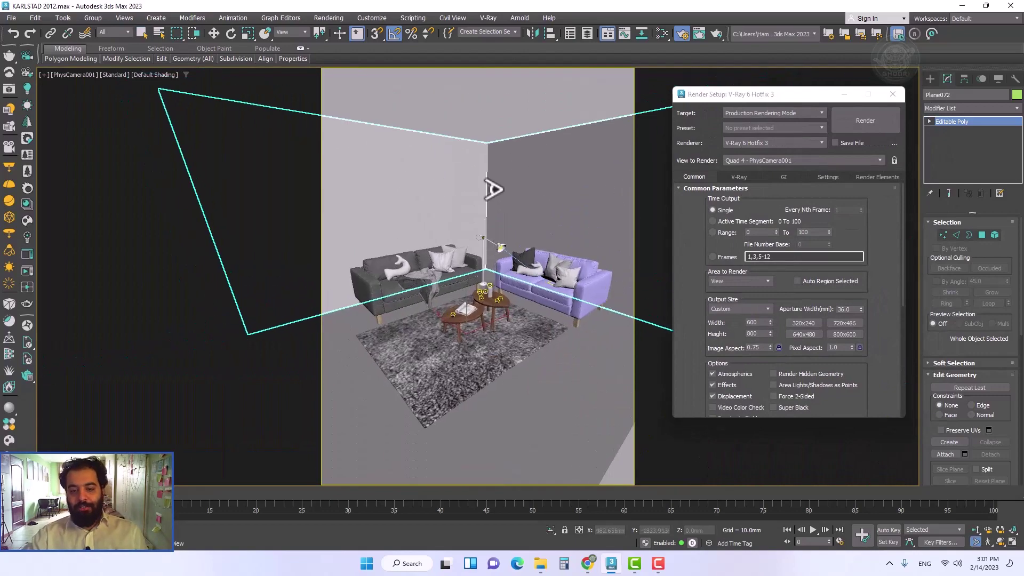
click(778, 348)
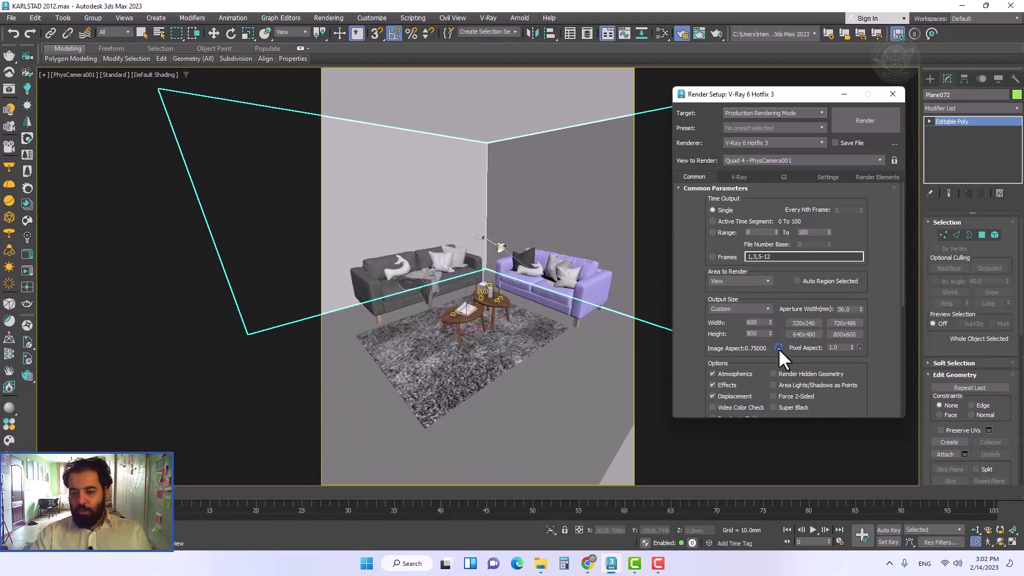
- Start an interactive render of the portrait camera view and show the Denoiser layer's properties
click(9, 88)
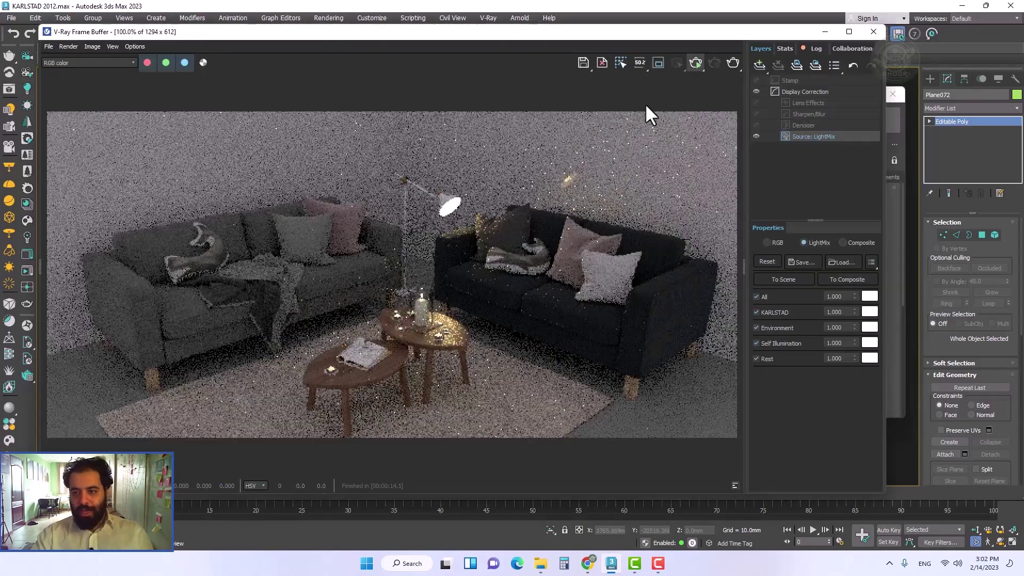
click(695, 63)
drag(539, 35, 616, 400)
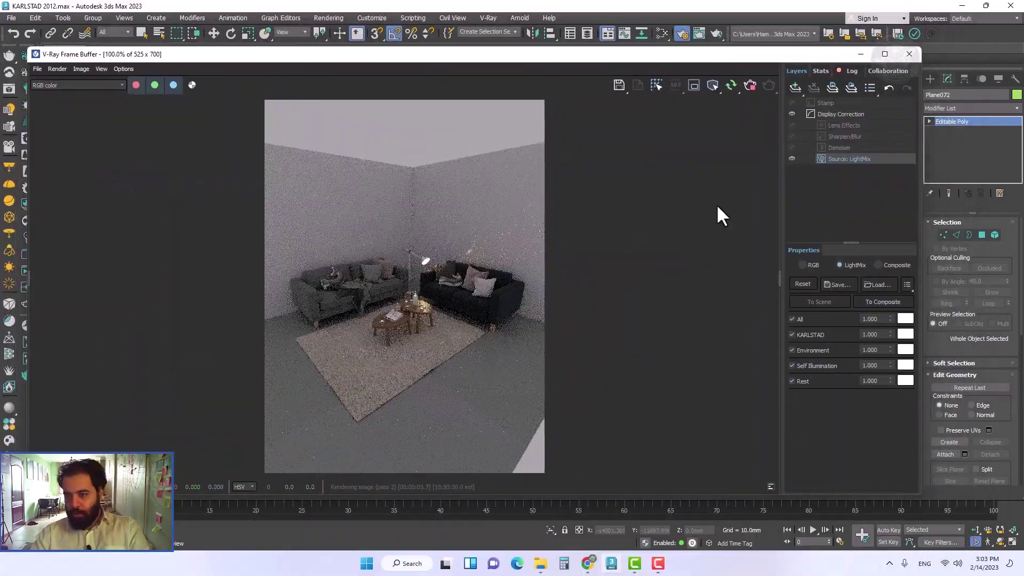
click(853, 149)
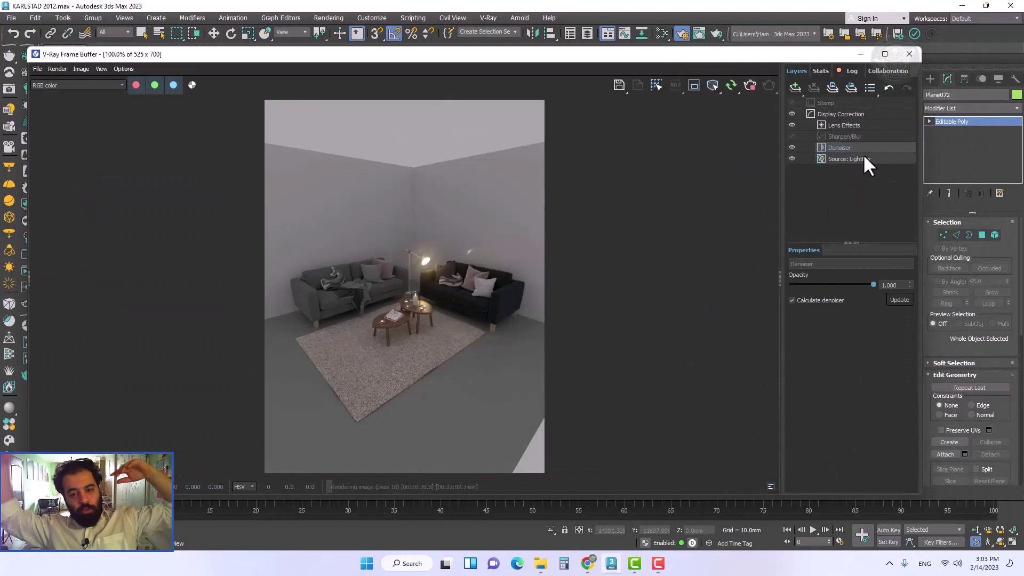
- Set the output height to 284 for a wide landscape frame and lock the image aspect
click(861, 54)
drag(770, 333, 770, 389)
click(779, 347)
click(757, 309)
click(757, 309)
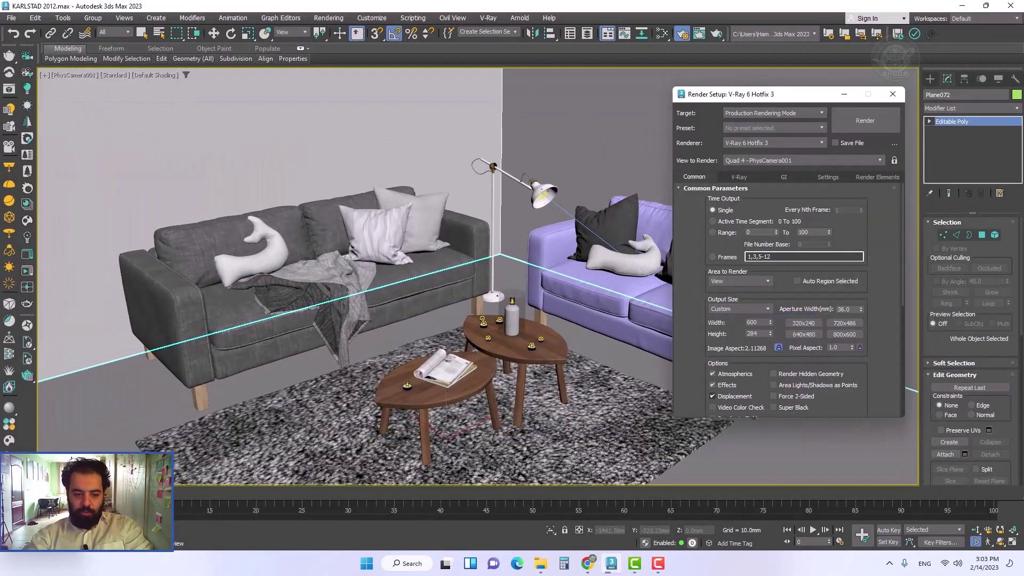
- Render the landscape camera view in the frame buffer and go through its LightMix and Denoiser properties
click(731, 85)
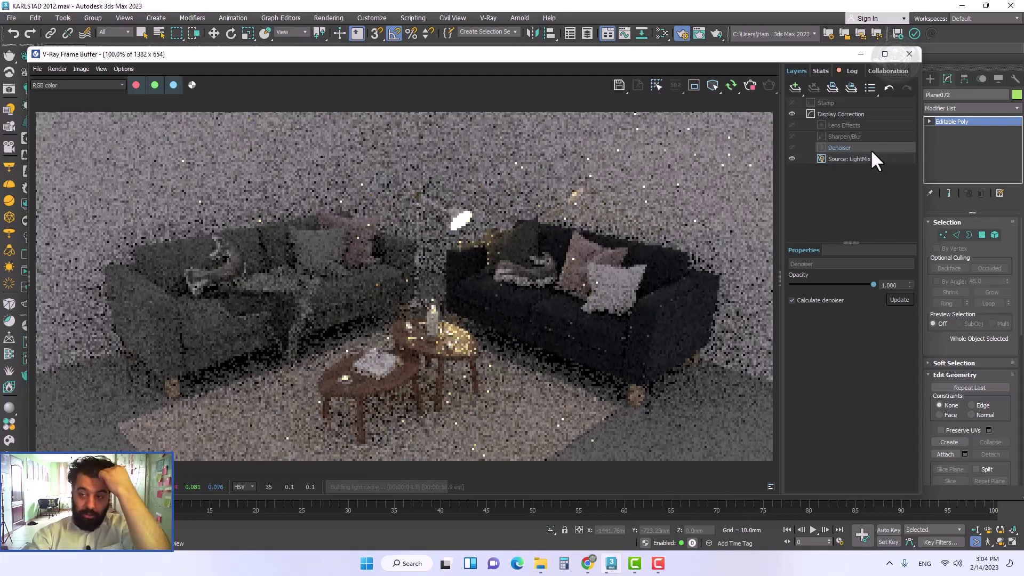
click(875, 159)
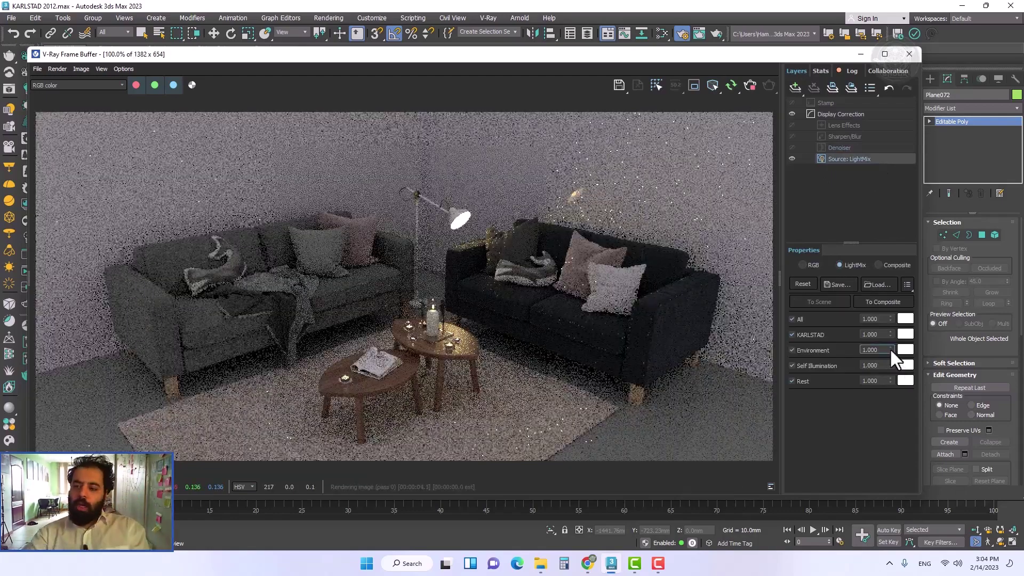
click(837, 147)
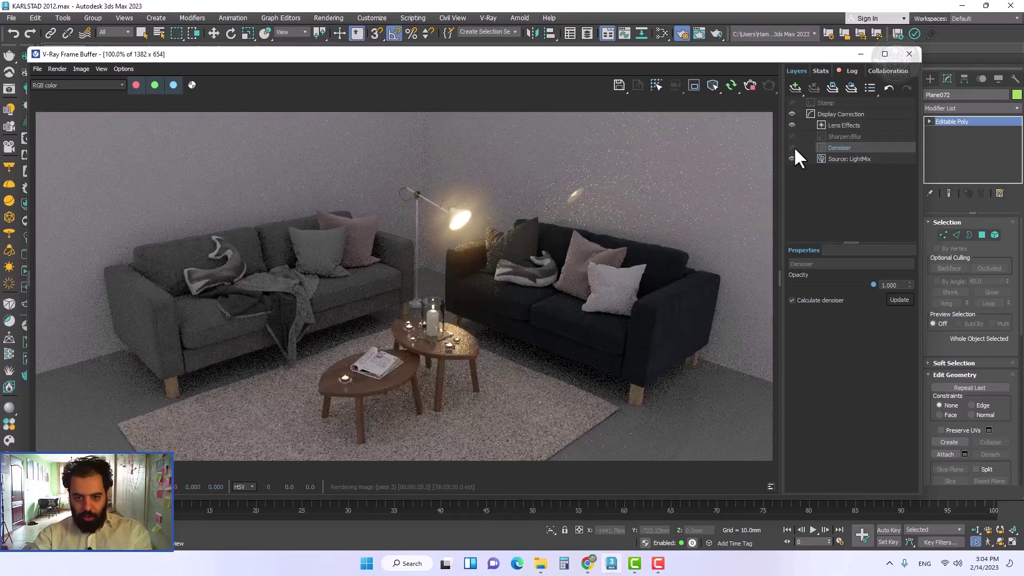
- Compare the render with the Denoiser layer on and off, and review the Lens Effects and LightMix settings
click(792, 147)
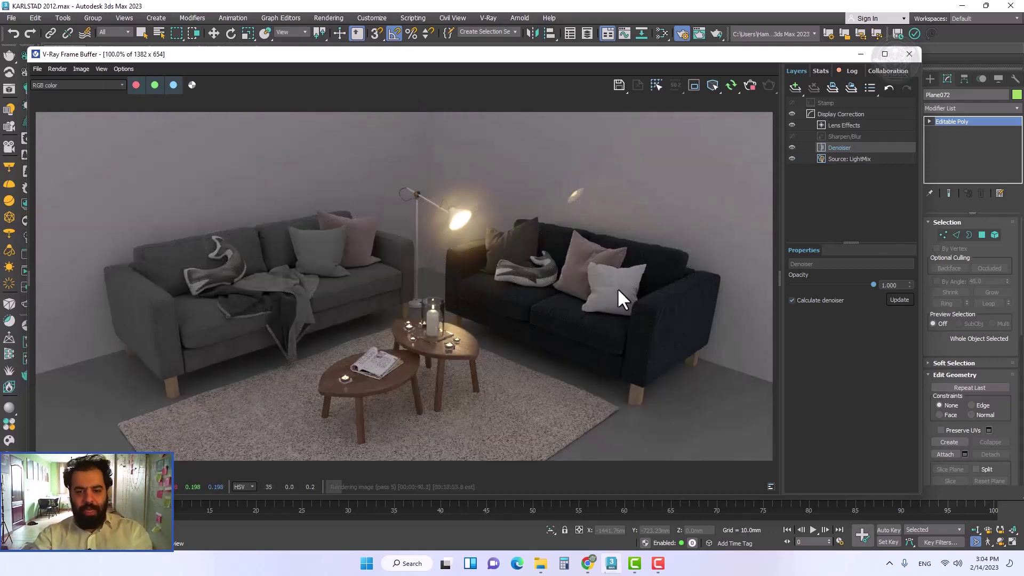
click(792, 148)
click(792, 147)
scroll(579, 376, up, 1)
click(792, 148)
click(792, 148)
scroll(412, 260, down, 1)
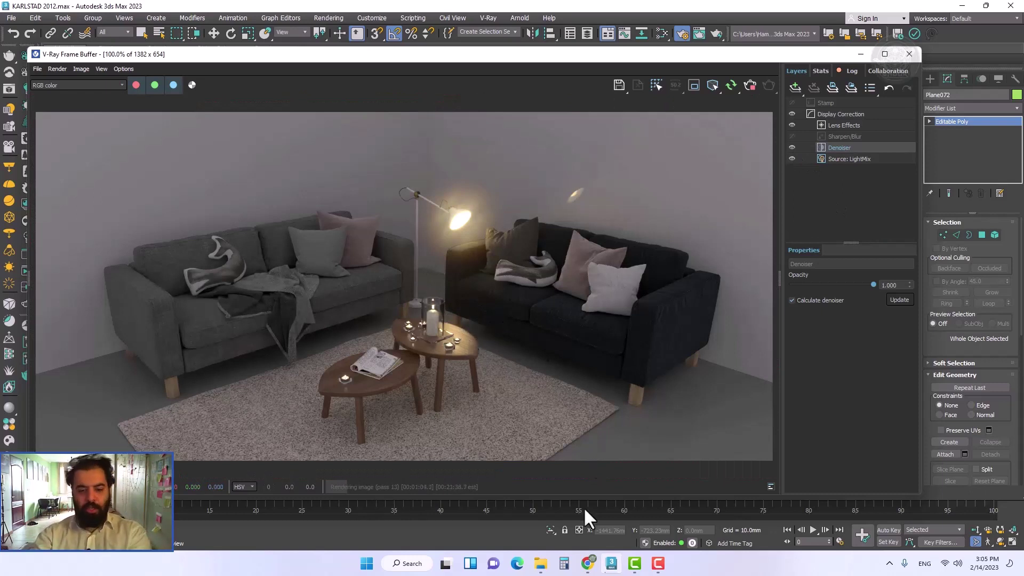
click(845, 126)
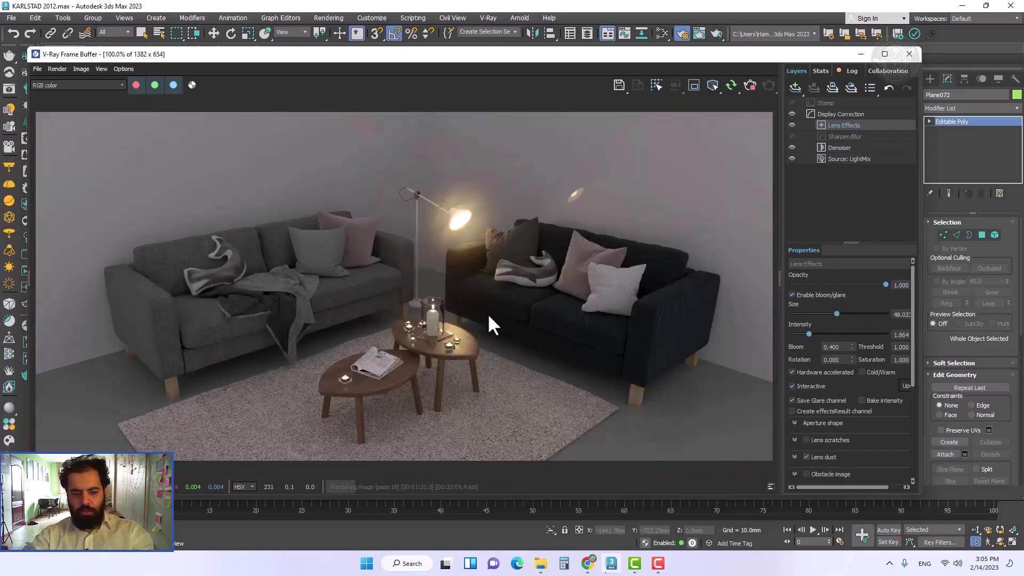
click(849, 159)
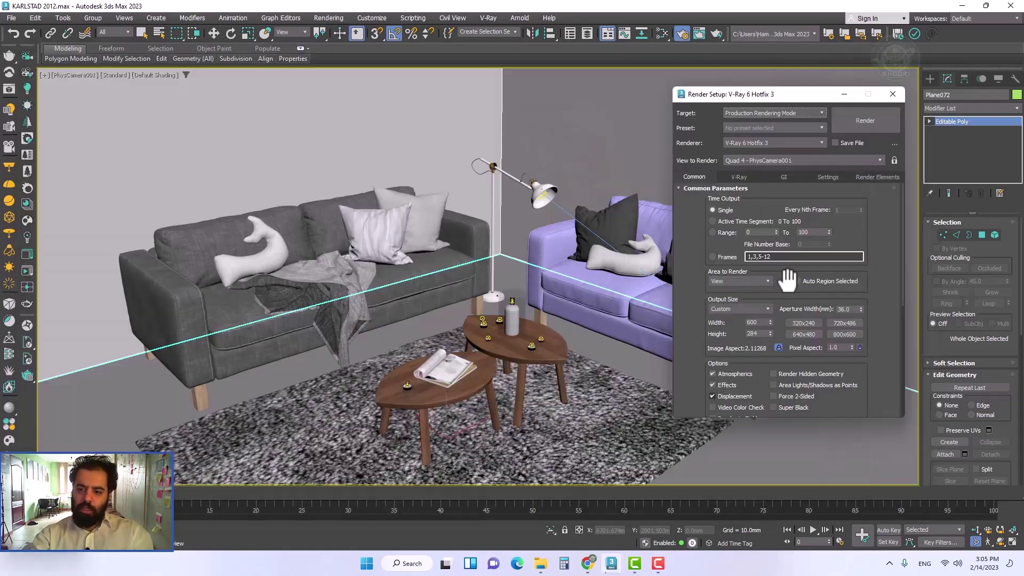
click(739, 176)
click(784, 177)
click(736, 177)
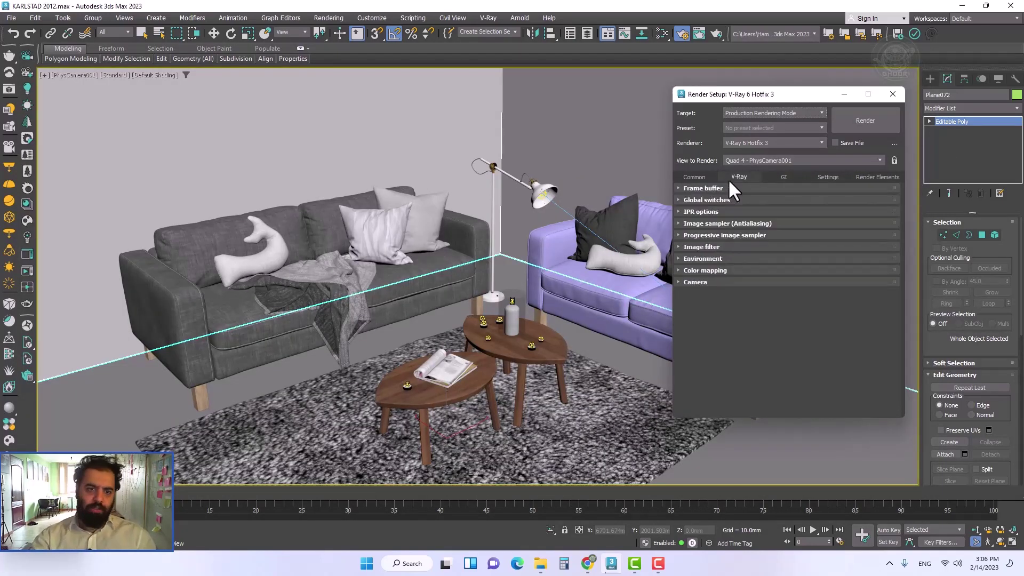
click(693, 177)
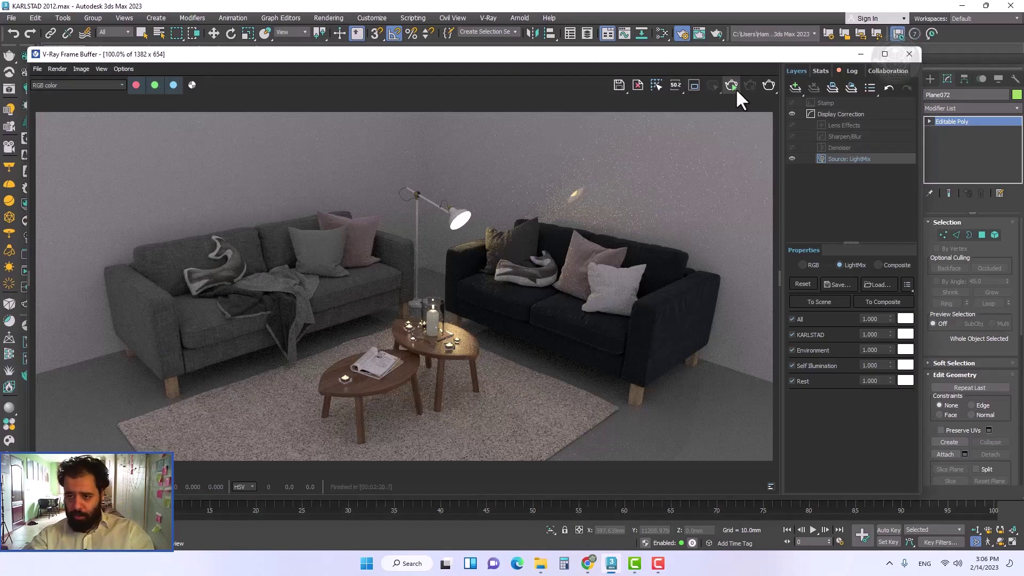
- Render the landscape camera view at 600 x 284 and close the frame buffer
click(749, 85)
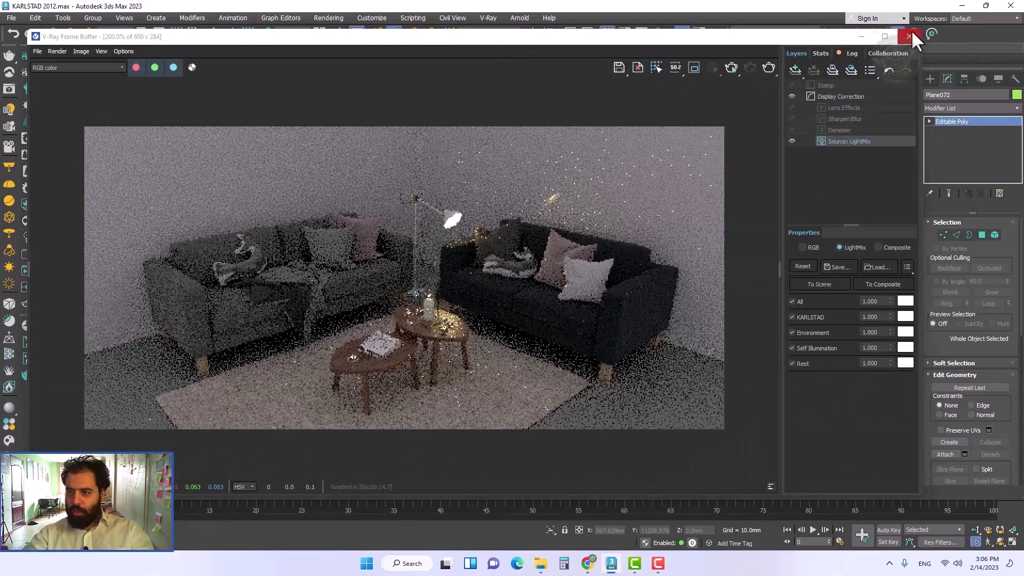
click(910, 36)
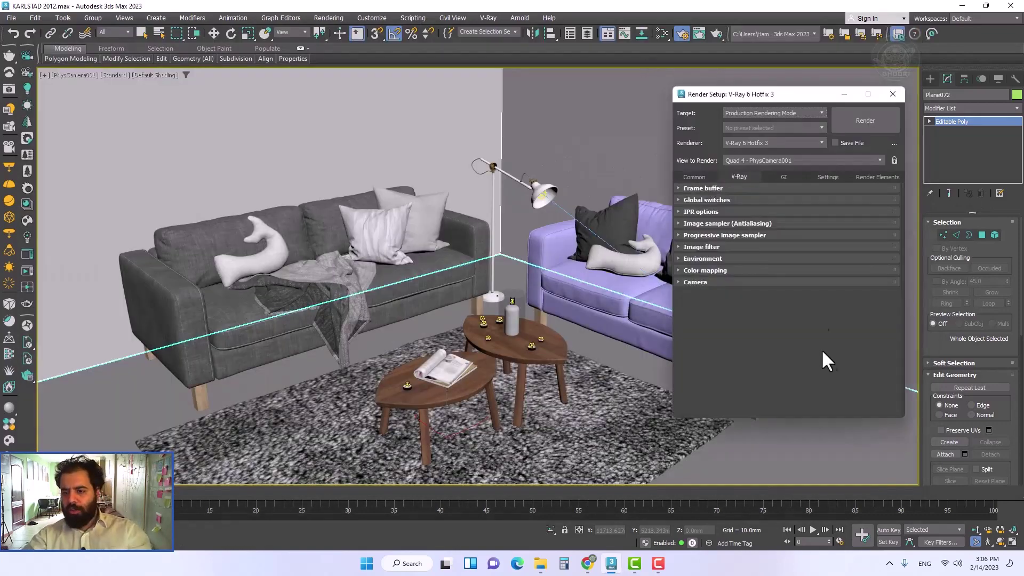
- Set the image sampler type to Bucket and run a test render of the camera view
click(728, 224)
mouse_move(755, 236)
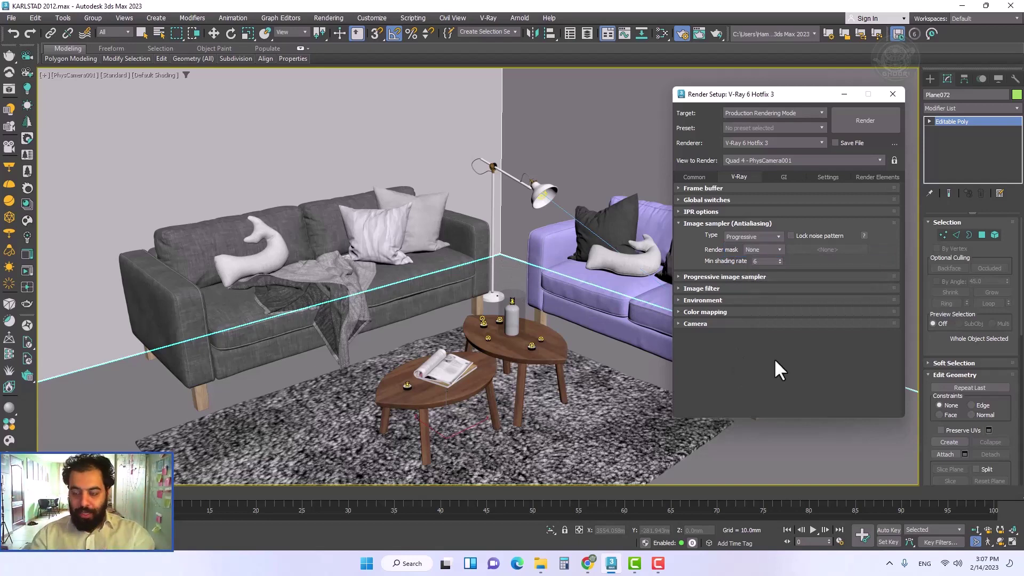
click(759, 237)
click(752, 246)
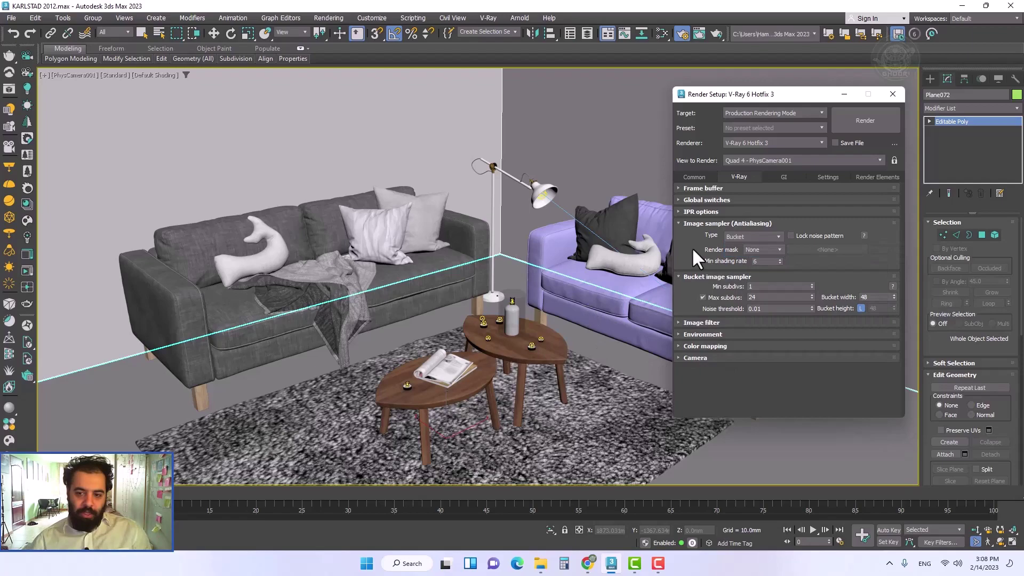
key(shift+q)
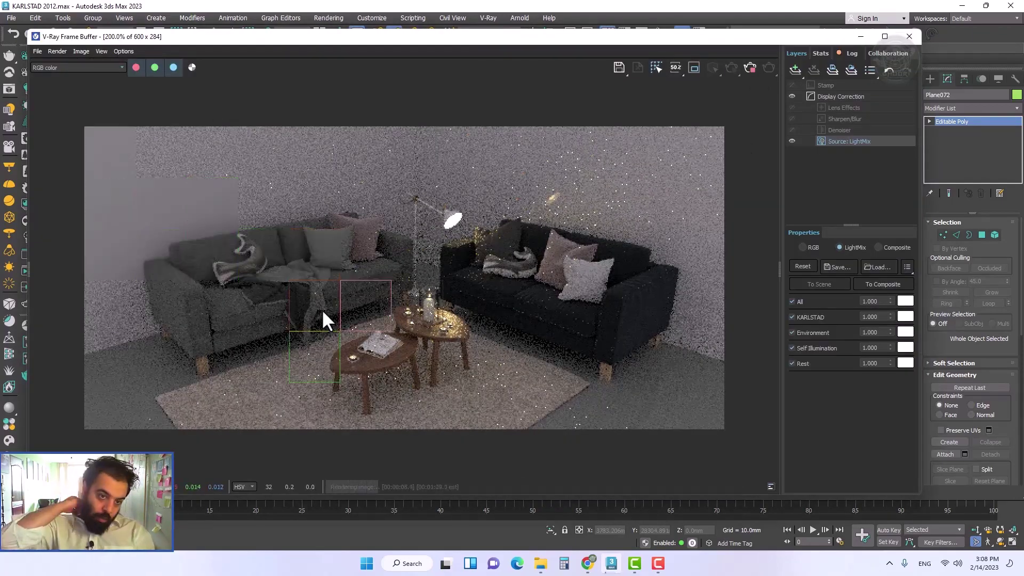
click(908, 36)
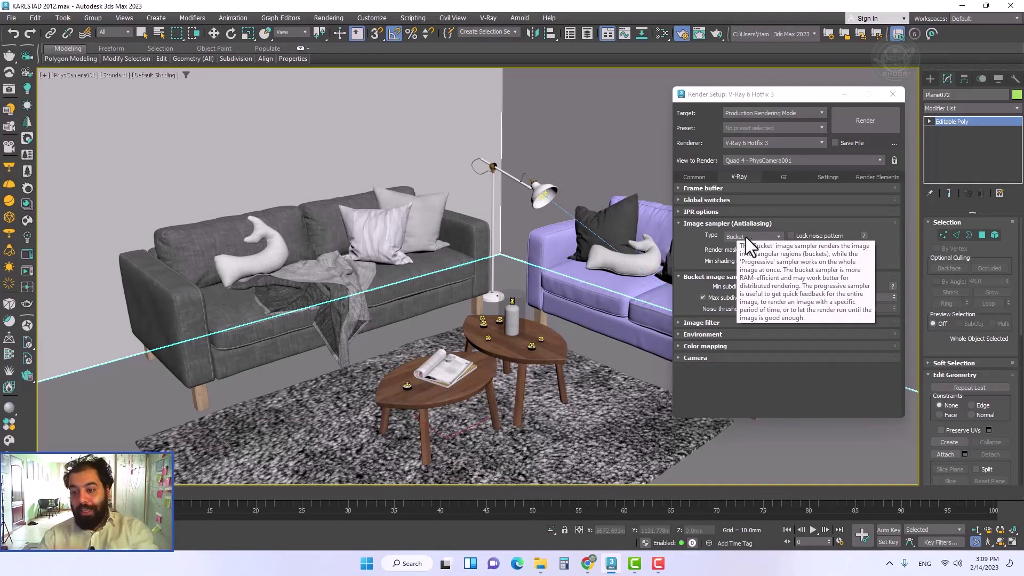
- Set the image sampler type to Progressive and start a render of the camera view
click(747, 237)
click(738, 245)
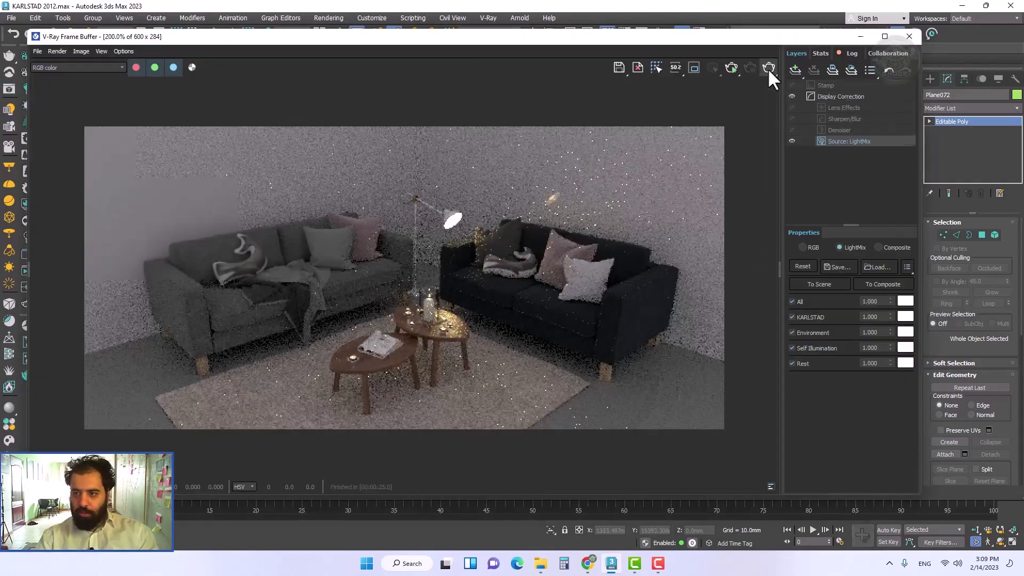
click(769, 67)
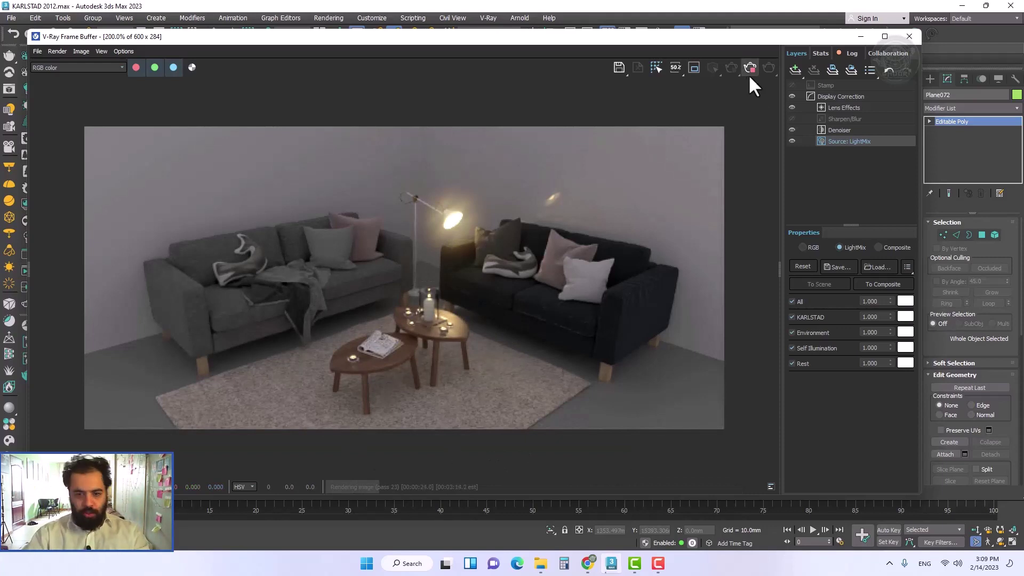
- Compare the progressive render with the Denoiser layer on and off
click(792, 130)
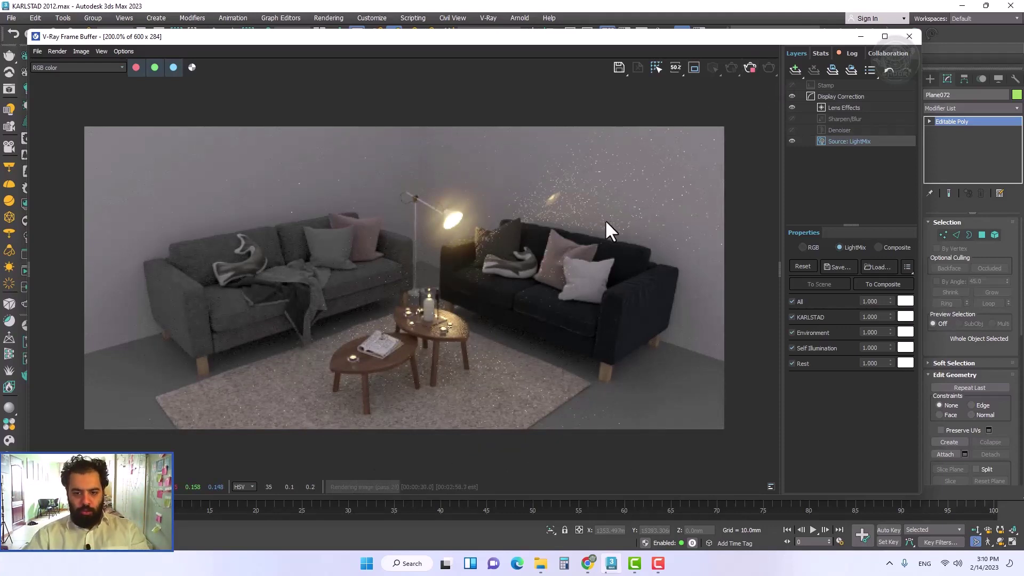
click(792, 130)
scroll(608, 356, up, 1)
scroll(423, 266, down, 1)
click(792, 130)
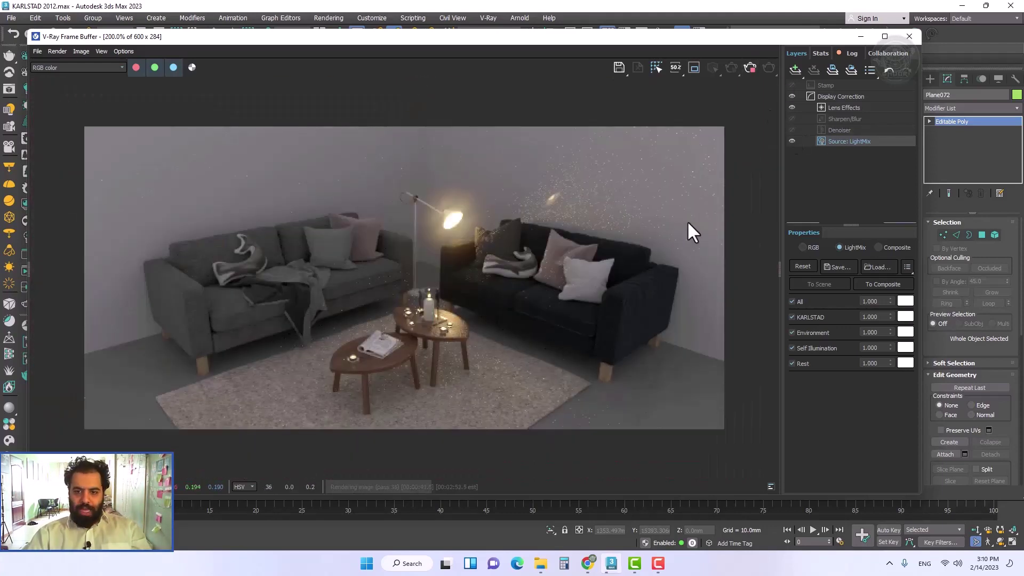
click(792, 130)
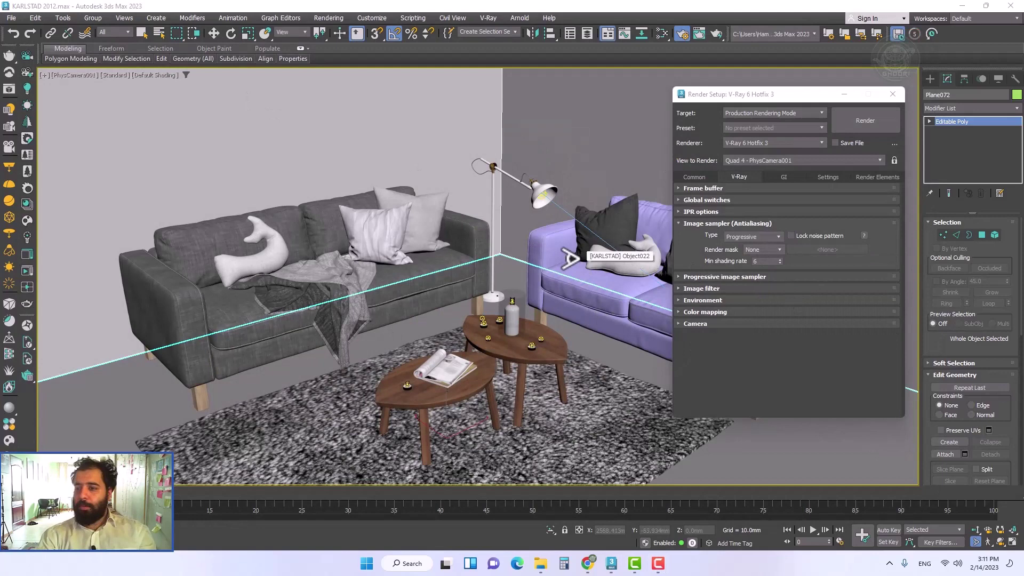
- Compare the Bucket and Progressive image sampler settings, and check the Progressive sampler's max render time
click(752, 236)
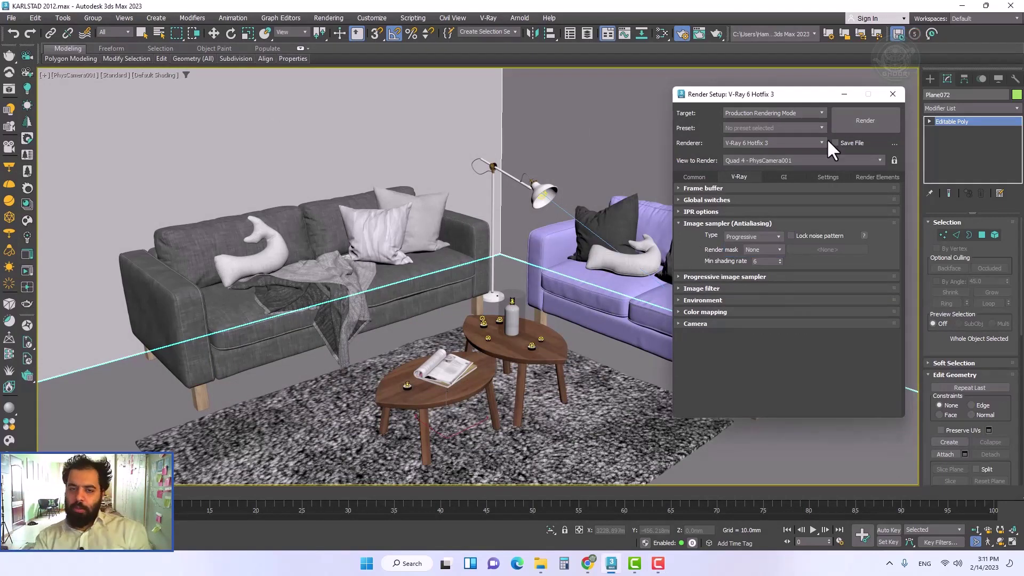
click(752, 236)
click(747, 247)
click(742, 237)
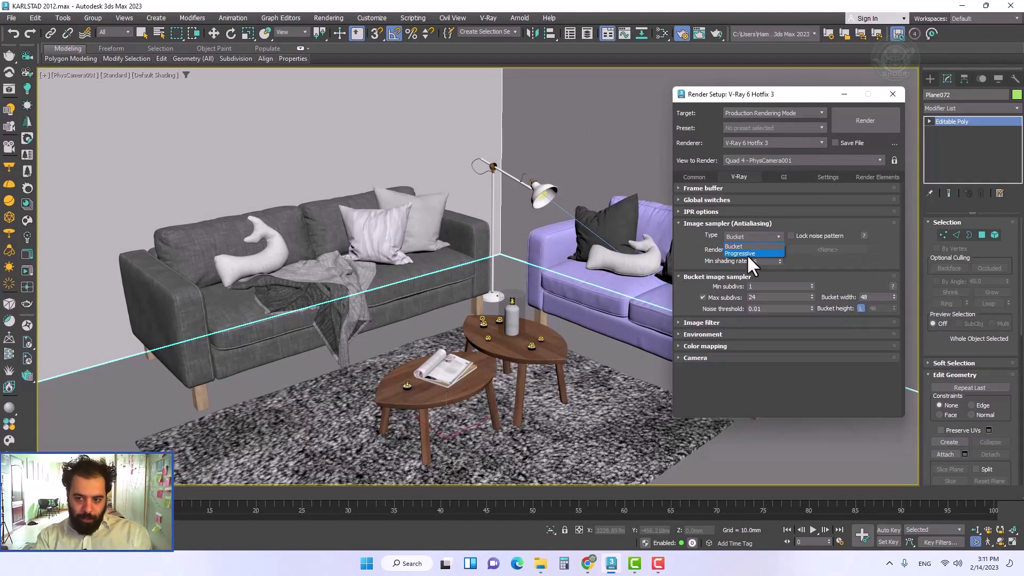
click(746, 254)
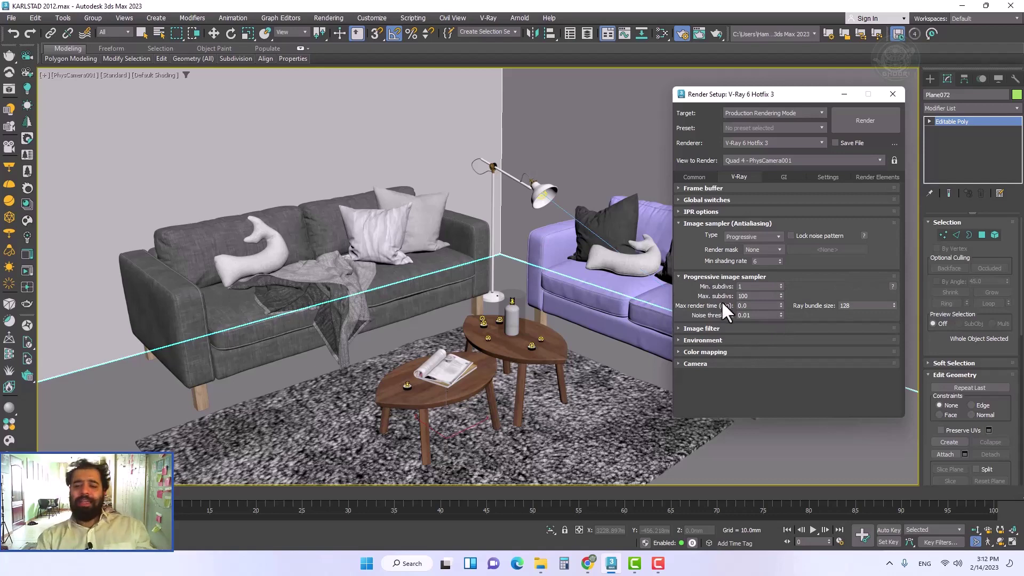
drag(769, 305, 722, 308)
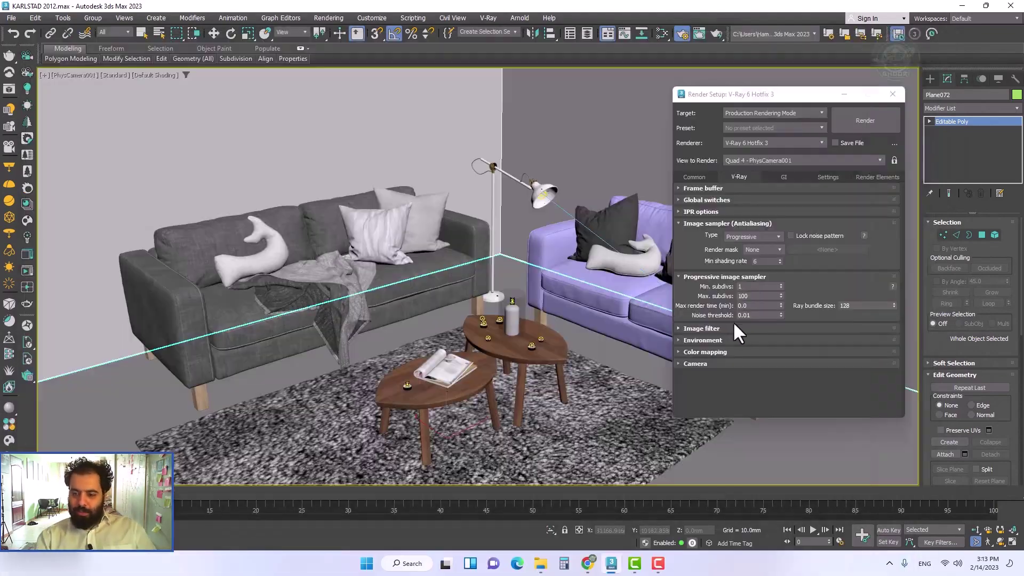
- Try a noise threshold of 0.001 for the Progressive image sampler and set it back to 0.01
click(737, 316)
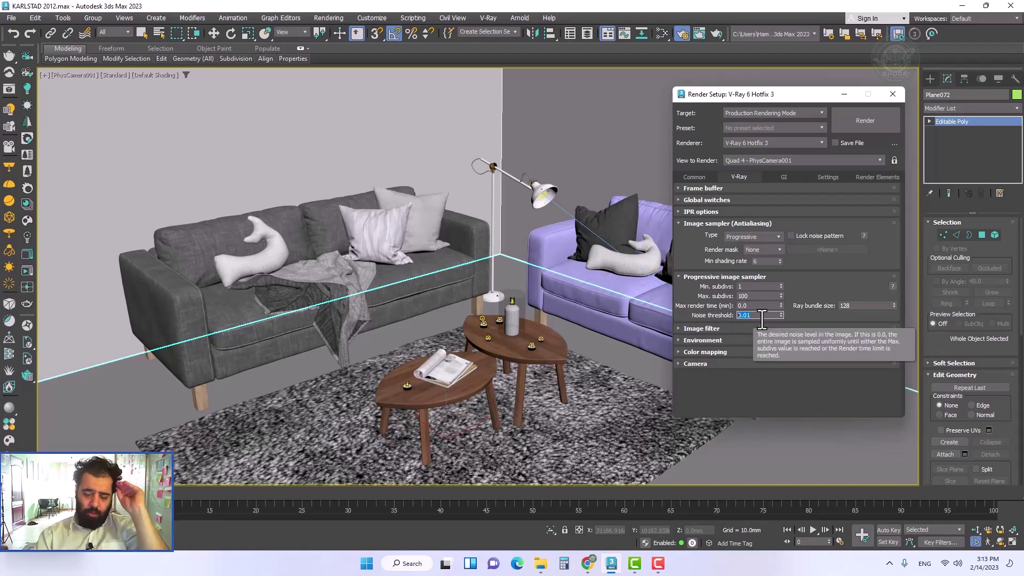
click(759, 316)
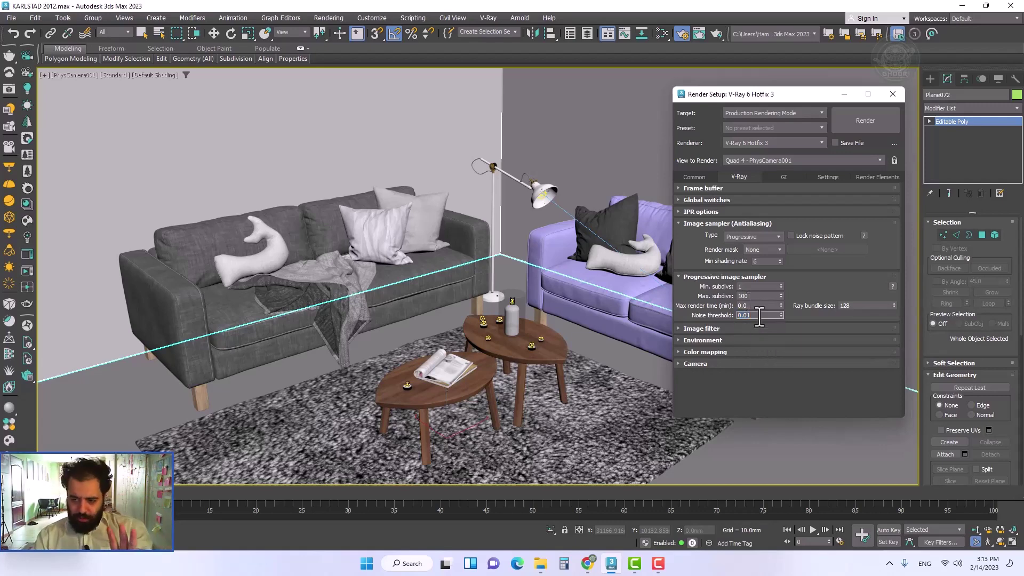
double_click(759, 316)
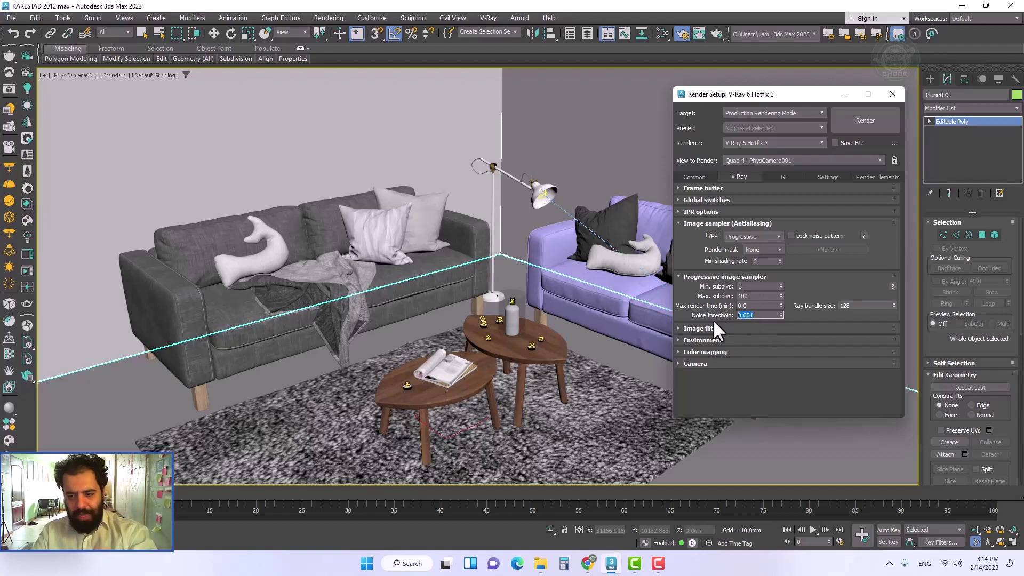
text(01)
key(Return)
- Run a progressive test render in the frame buffer, inspect the noise around the sofa and tables up close, and close the buffer
click(9, 88)
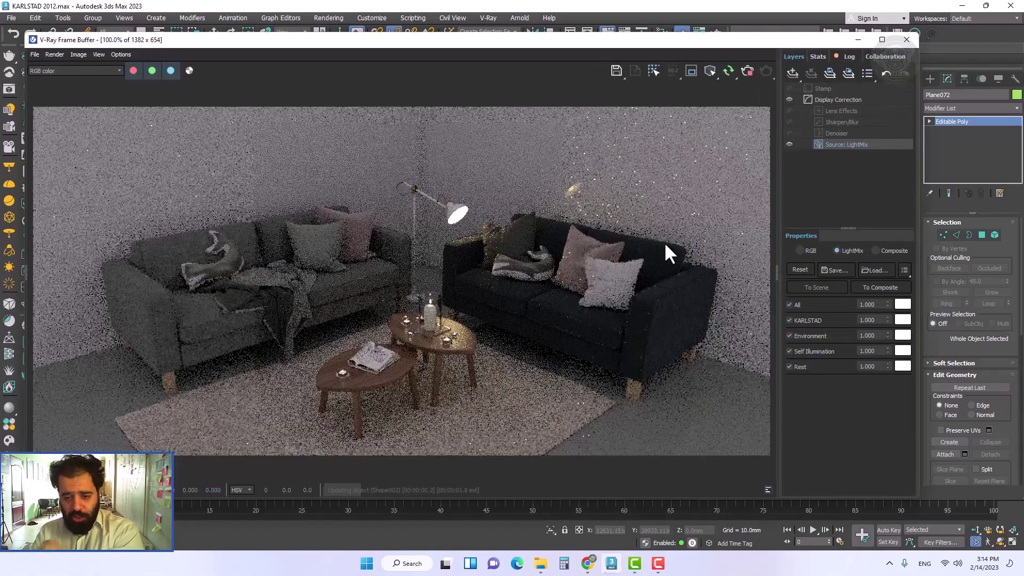
drag(742, 41, 810, 47)
click(617, 185)
scroll(647, 306, up, 1)
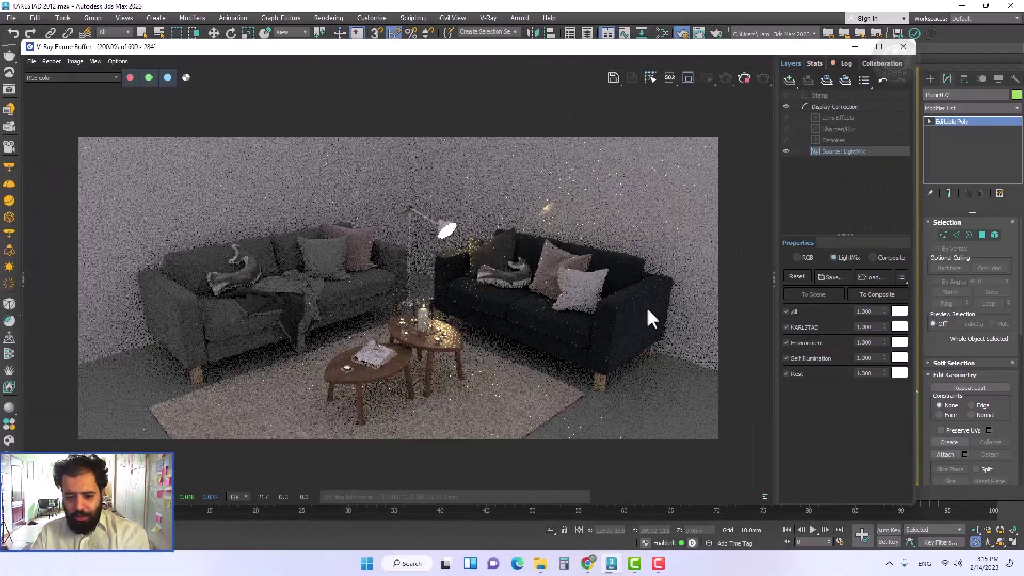
scroll(672, 400, up, 2)
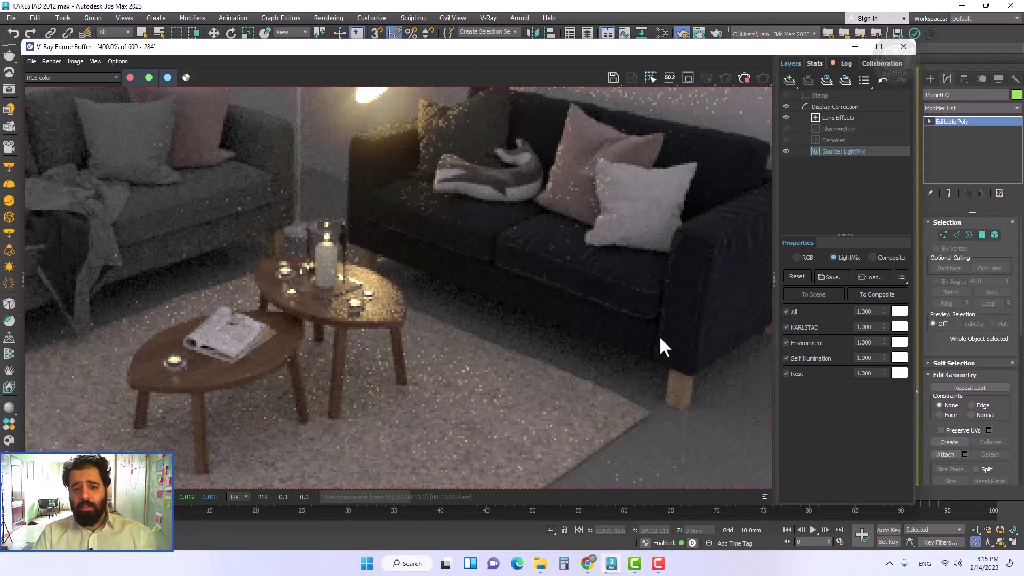
click(902, 44)
- Try a noise threshold of 0.005 for the Progressive image sampler and return it to 0.01
drag(758, 315, 743, 315)
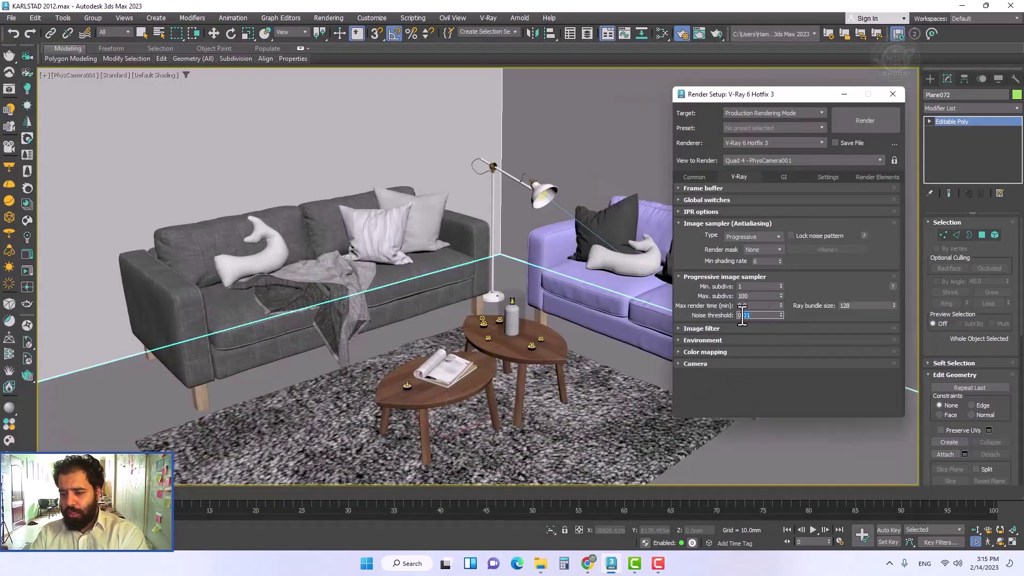
text(005)
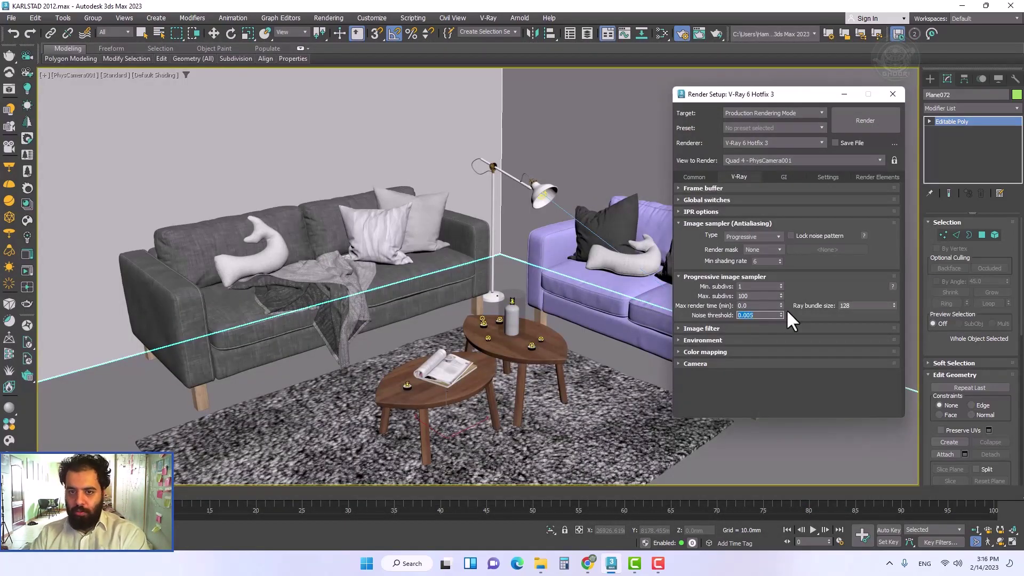
text(0)
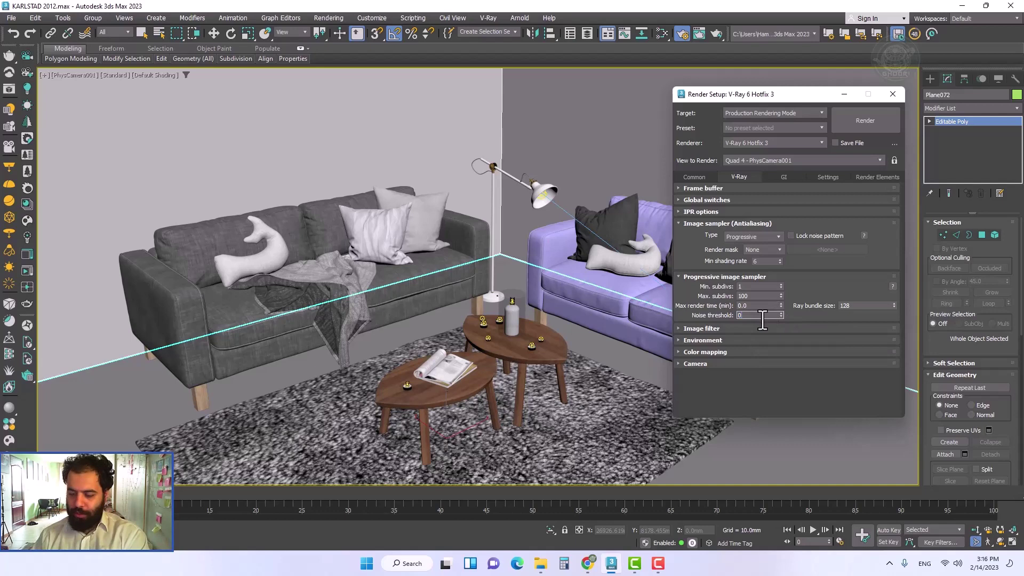
text(.01)
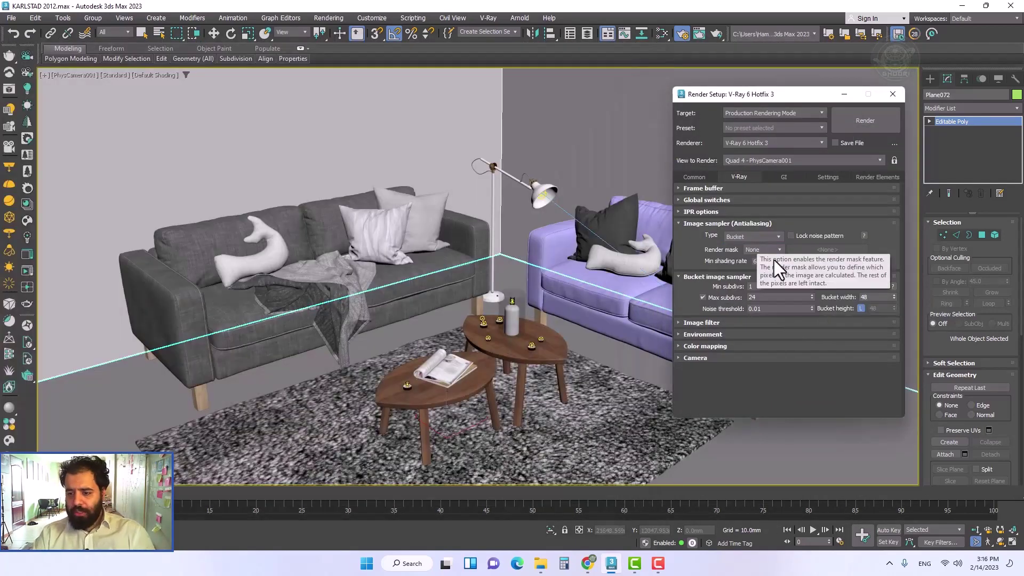
- Check the Bucket sampler's max subdivs and bucket width, and run a short test render of the camera view with it
drag(771, 297, 716, 299)
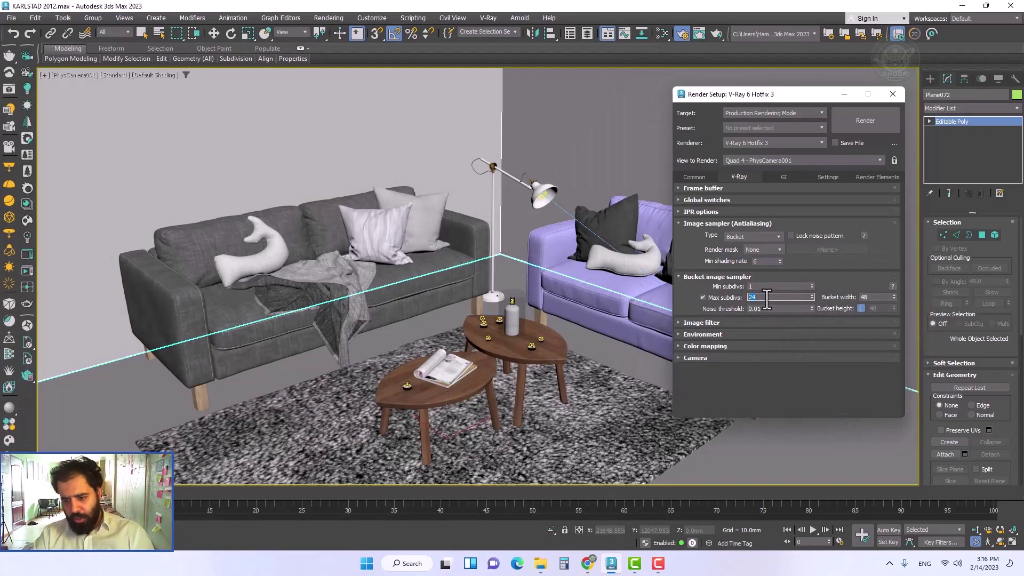
key(Tab)
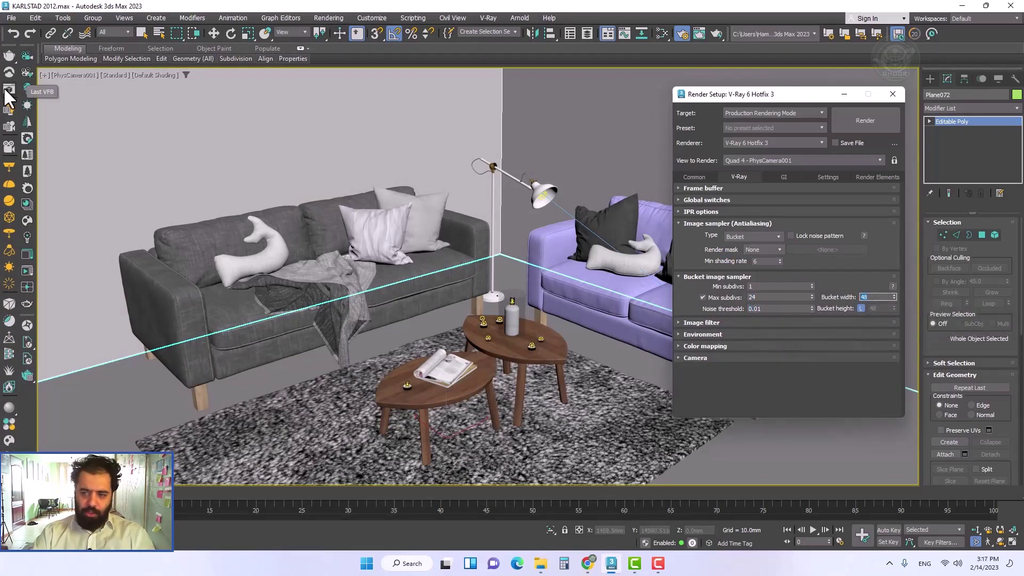
click(9, 88)
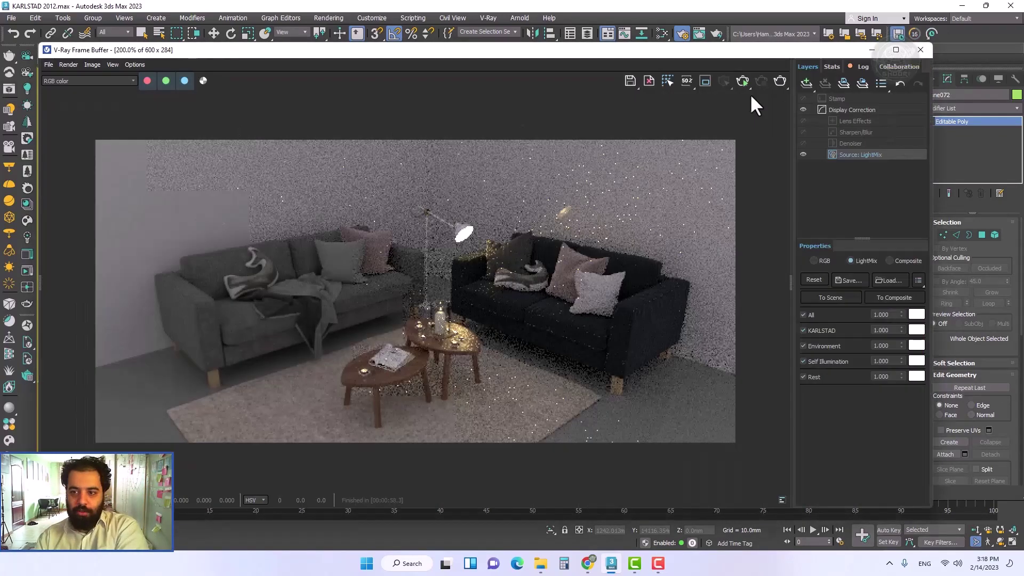
click(743, 81)
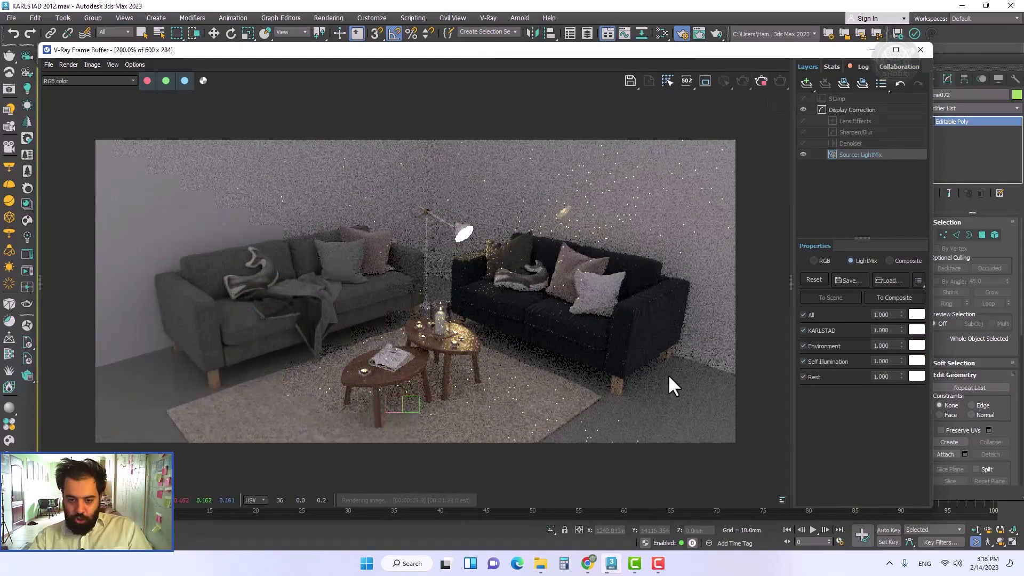
scroll(352, 292, down, 1)
scroll(352, 292, up, 1)
key(Escape)
click(920, 49)
- Set the render output width to 1000 with the image aspect locked
double_click(759, 322)
text(1200)
key(Return)
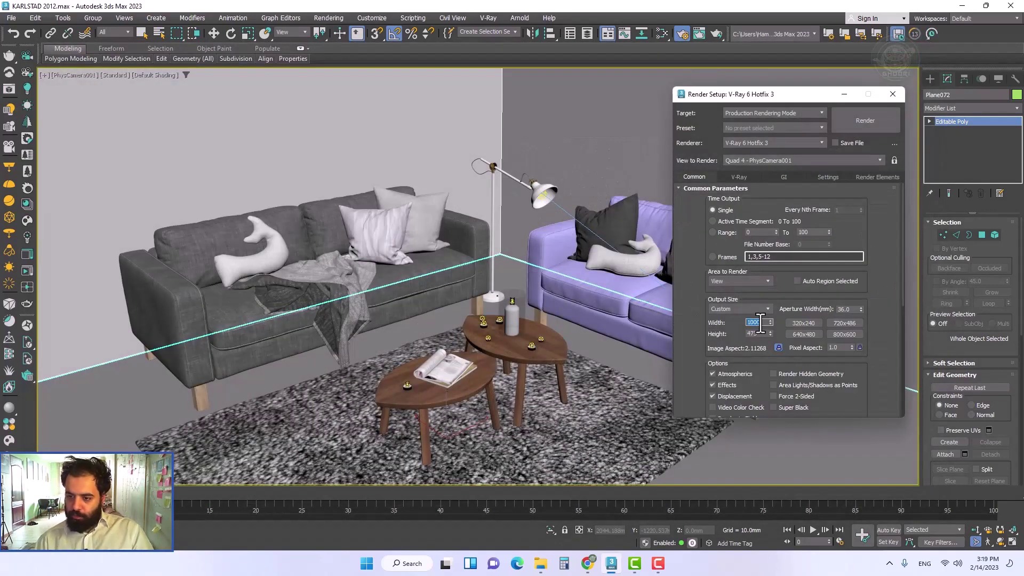
- Change the image sampler type back to Progressive
click(739, 177)
click(752, 235)
click(749, 249)
- Set the V-Ray camera type to Spherical and enable Override FOV
click(726, 223)
click(724, 235)
click(739, 282)
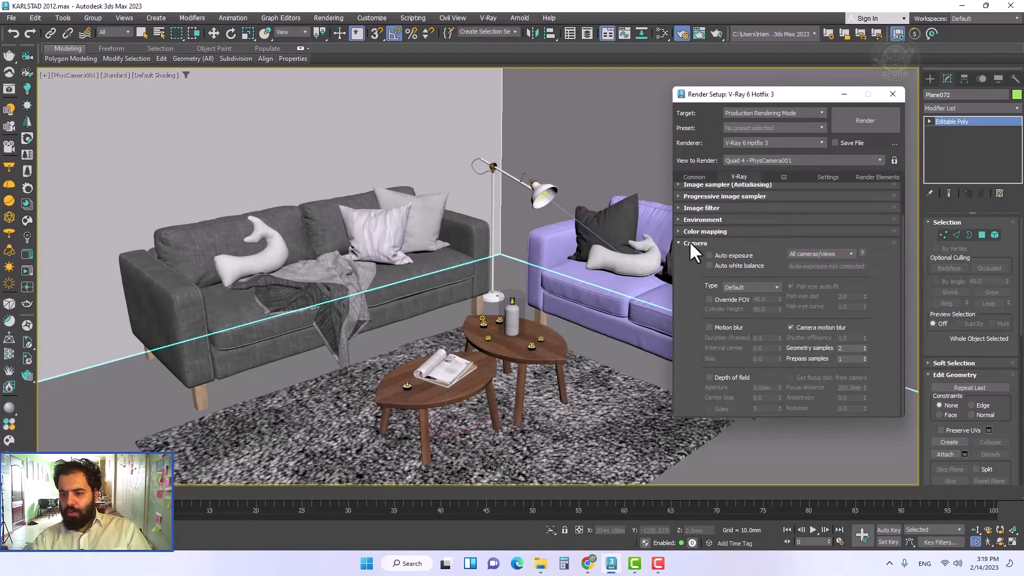
click(747, 287)
click(769, 303)
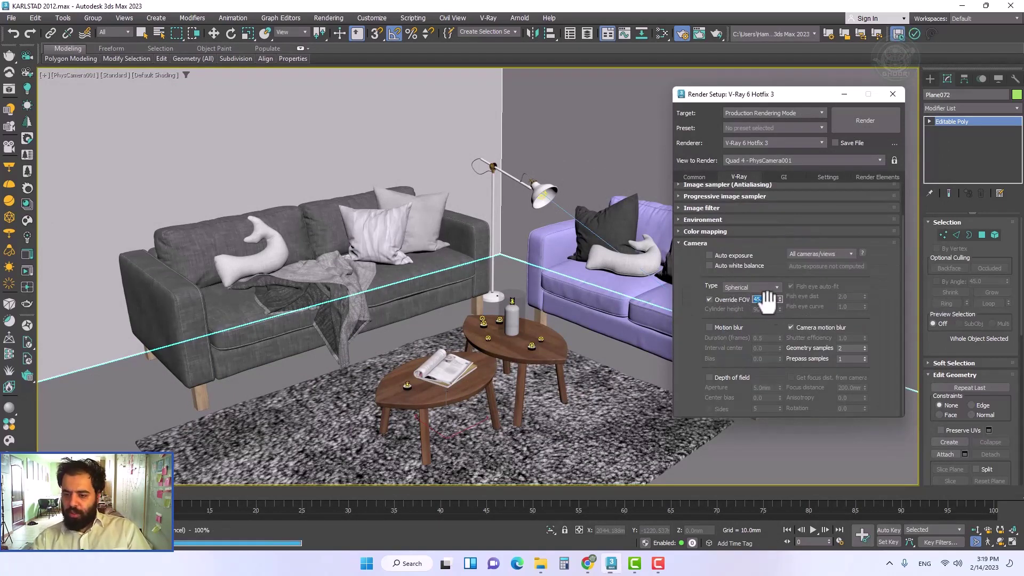
click(752, 243)
- Go through the primary engine options for global illumination and look at the Light cache settings
click(783, 177)
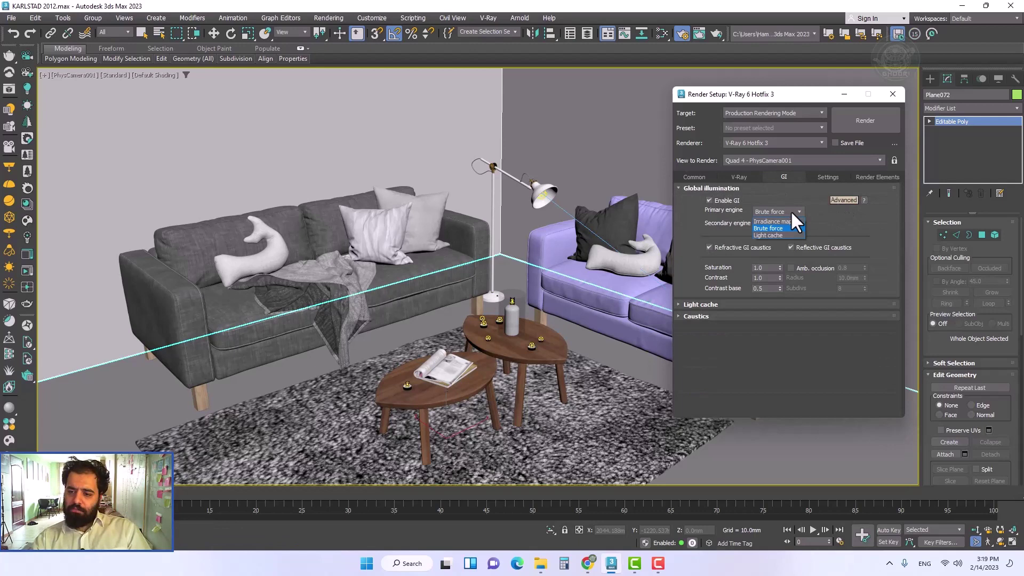
click(767, 235)
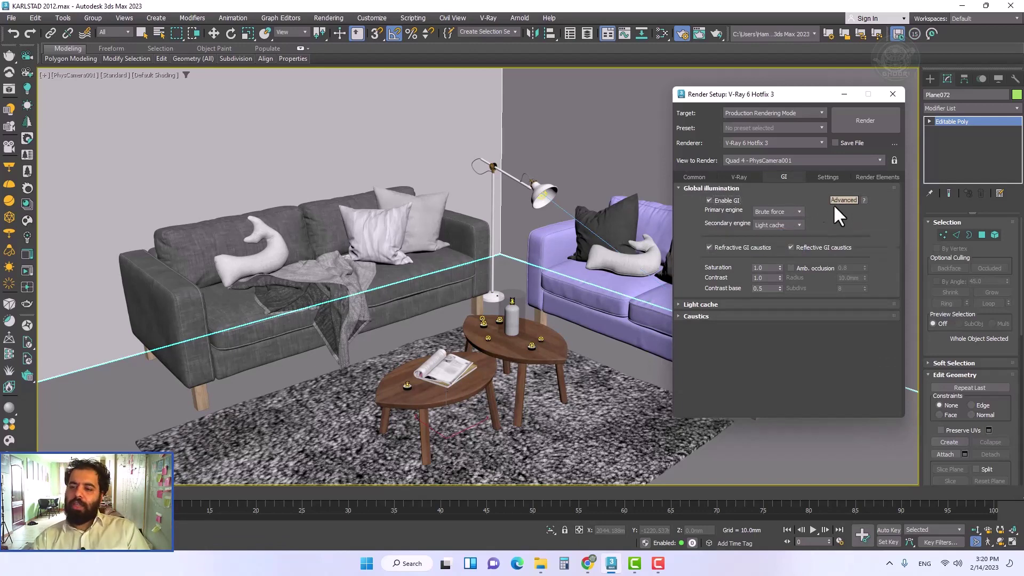
click(708, 304)
click(709, 304)
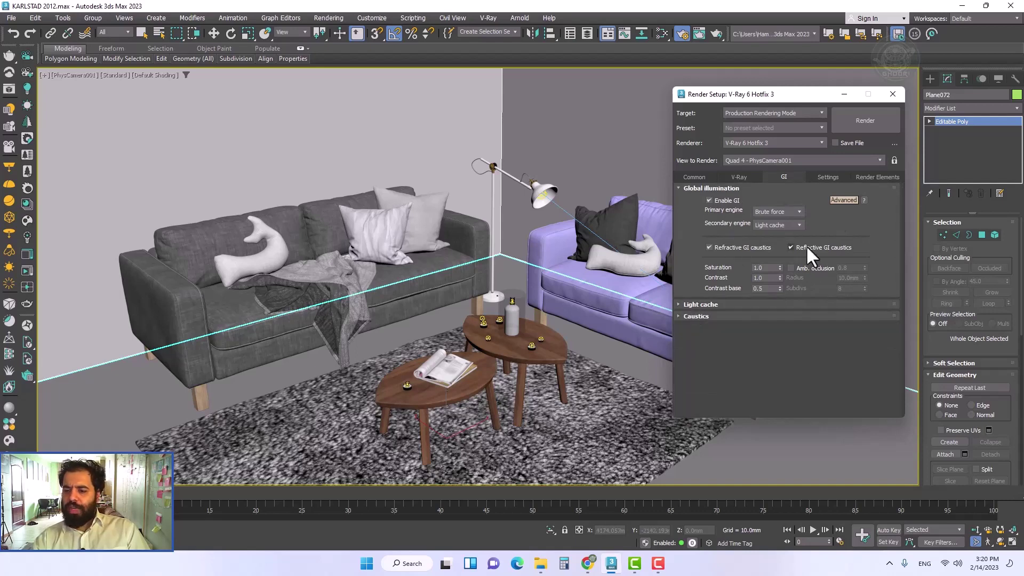
- Try Brute force as the secondary global illumination engine and switch it back to Light cache
click(786, 225)
click(786, 241)
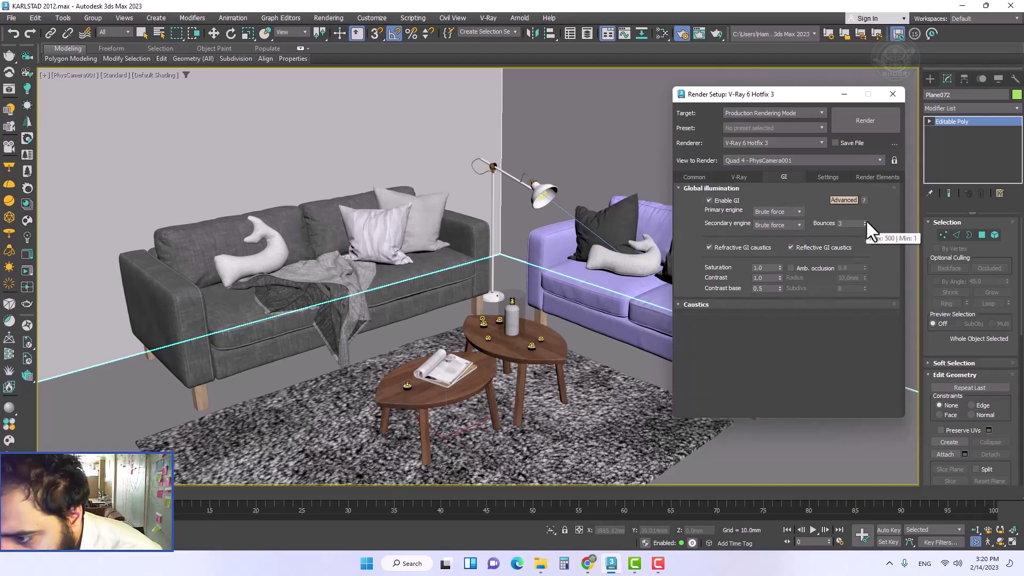
click(776, 222)
click(769, 222)
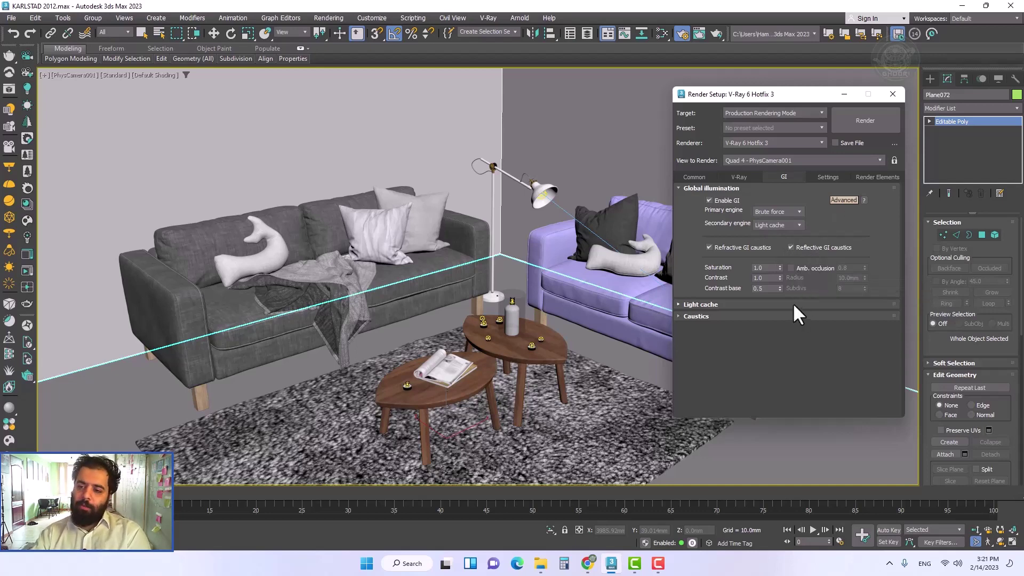
click(783, 241)
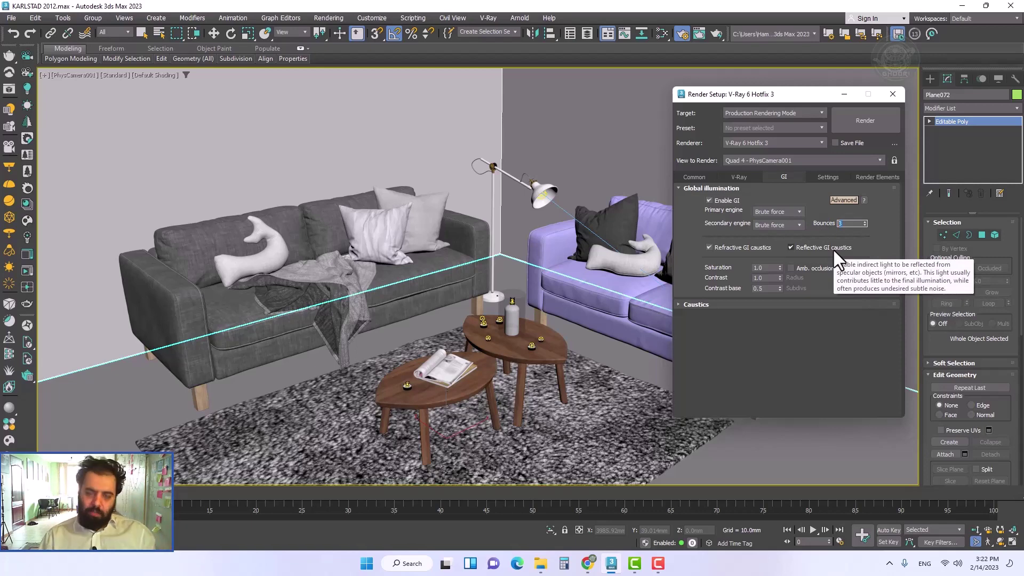
click(779, 224)
click(786, 238)
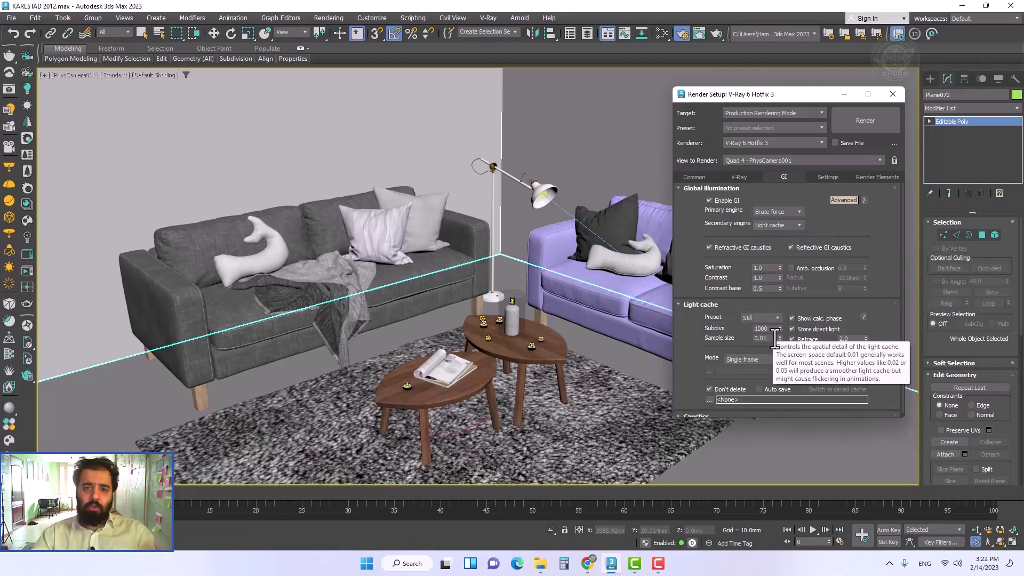
- Review the Light cache subdivs and sample size, and return to the image sampler settings
double_click(774, 329)
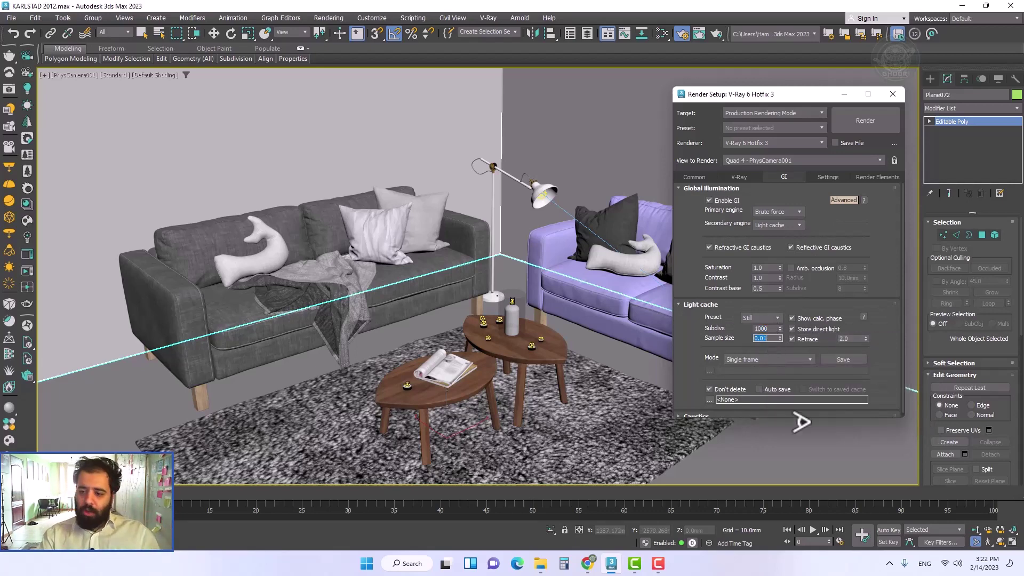
click(694, 177)
click(738, 177)
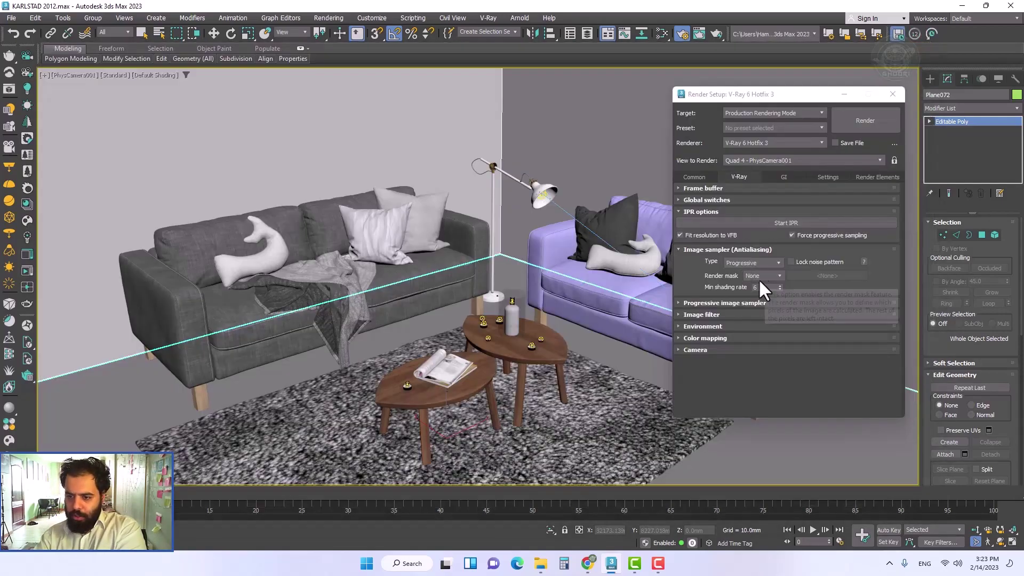
- Review the progressive image sampler's subdivs, maximum render time and noise threshold, and go back to the global illumination settings
click(751, 302)
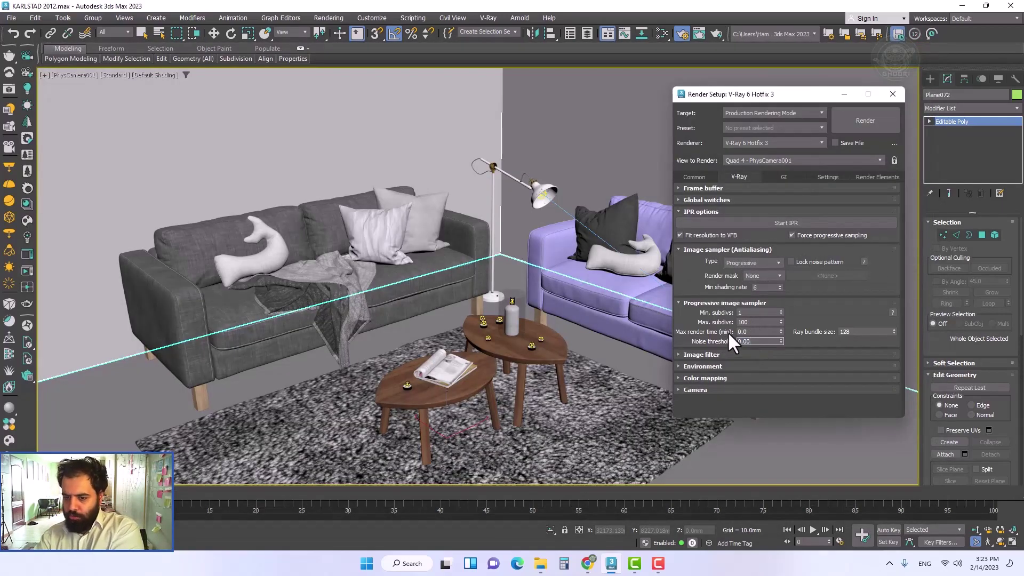
click(783, 176)
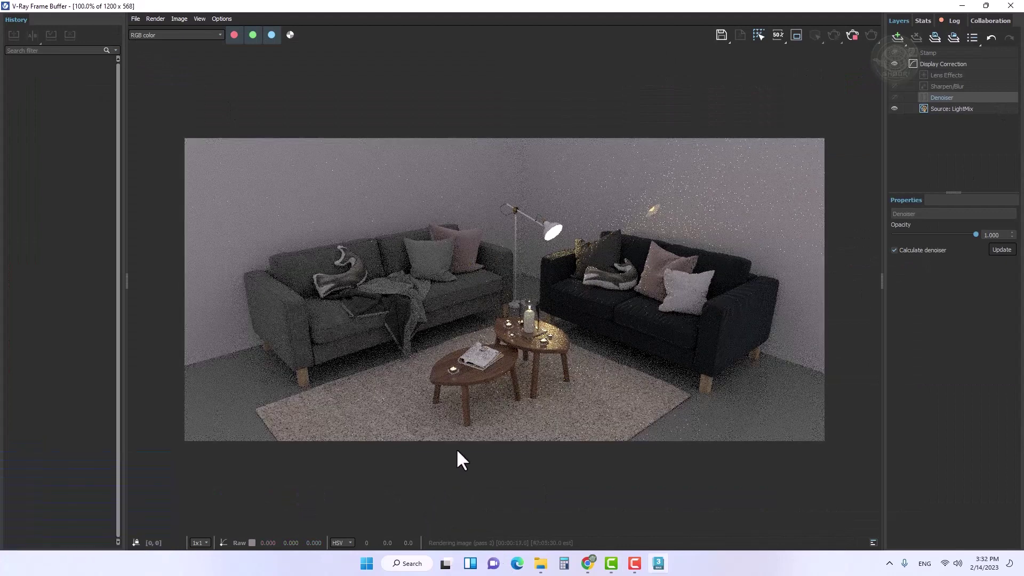
- Toggle the Denoiser layer in the V-Ray Frame Buffer to compare the render with and without denoising, and leave it on
click(894, 98)
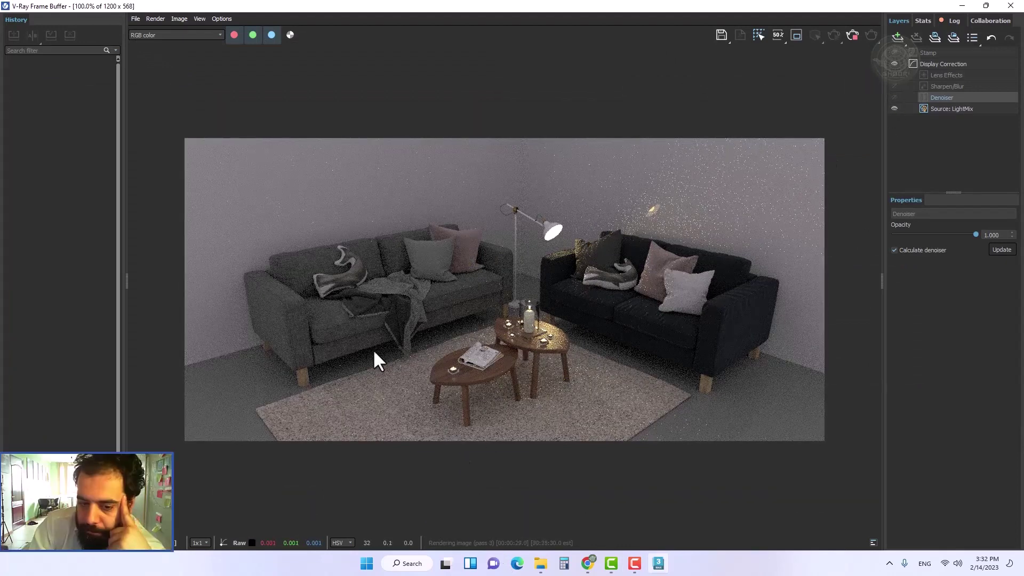
scroll(668, 335, up, 1)
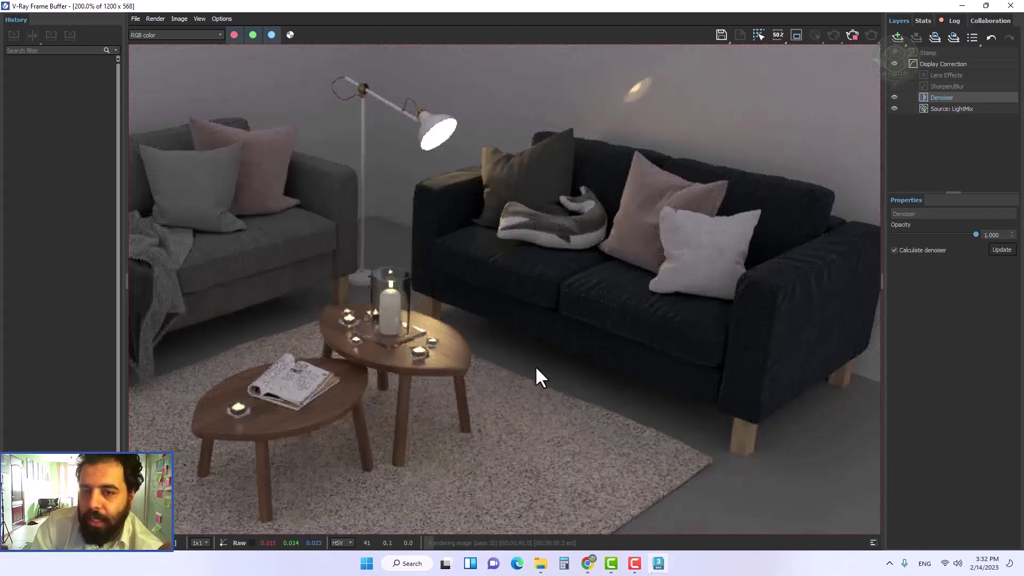
click(895, 96)
middle_drag(625, 87, 607, 210)
scroll(606, 210, down, 1)
click(894, 97)
- Enable bloom/glare and lens dust on the Lens Effects layer and increase the effect's intensity
click(946, 75)
click(895, 245)
click(921, 407)
click(909, 407)
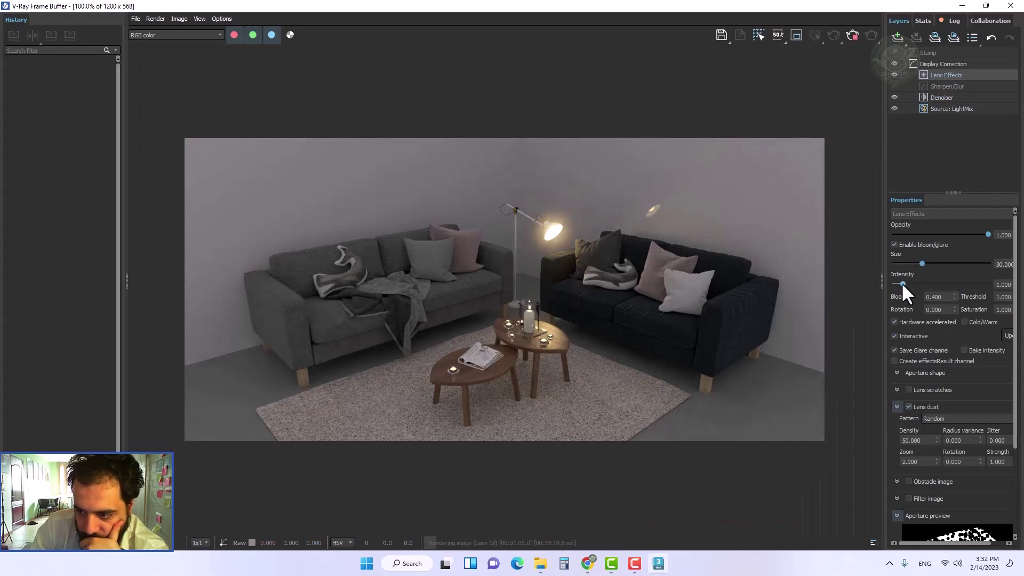
drag(903, 284, 917, 284)
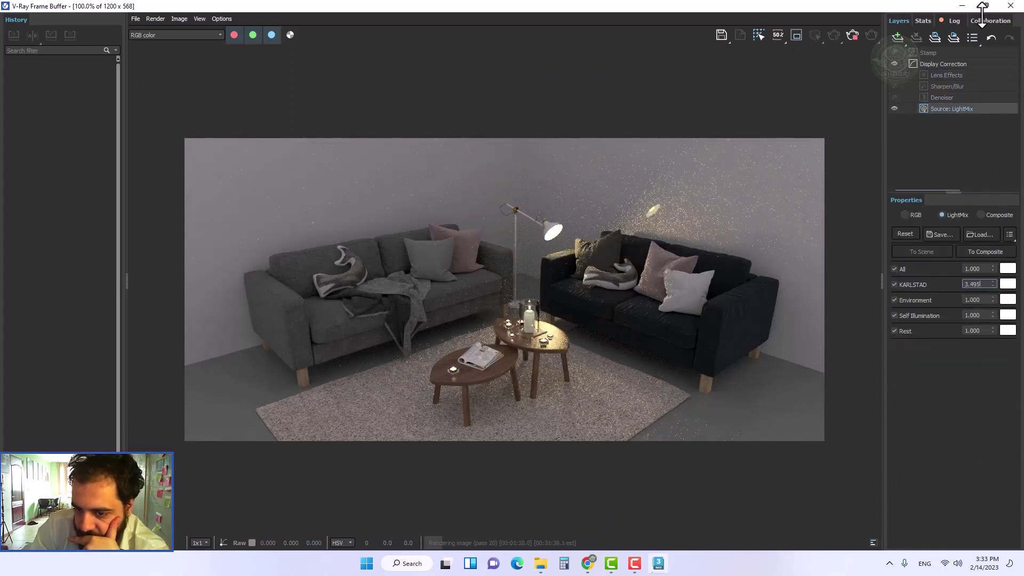
- Set the KARLSTAD light's intensity in the LightMix to 1.025 and select the Denoiser layer
drag(982, 15, 981, 284)
scroll(551, 208, up, 1)
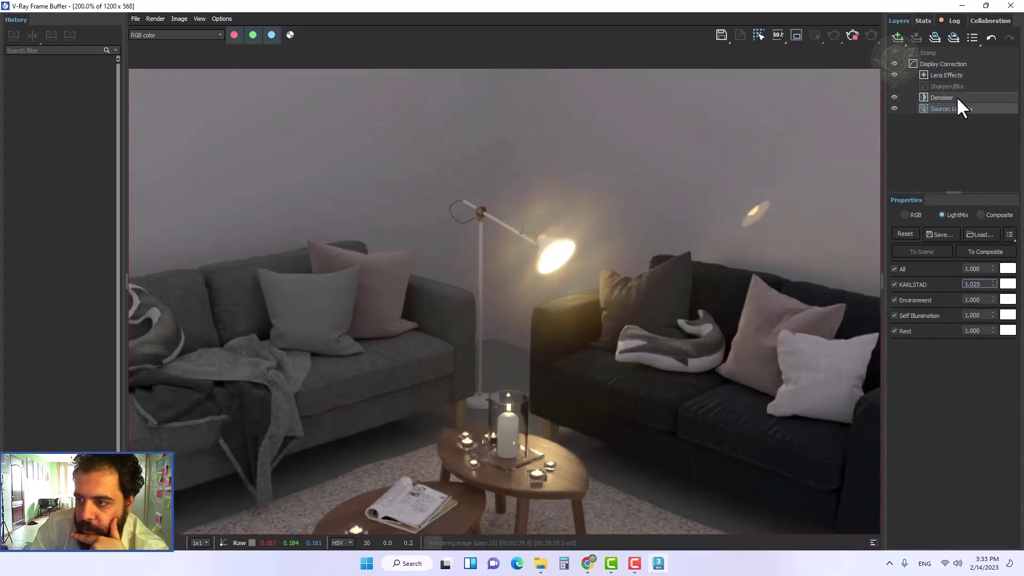
click(956, 97)
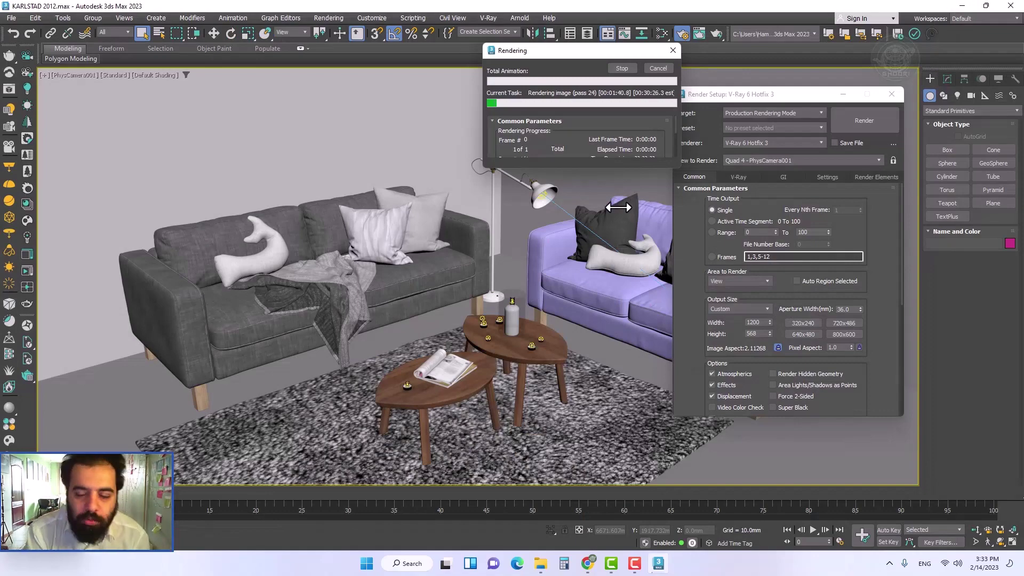